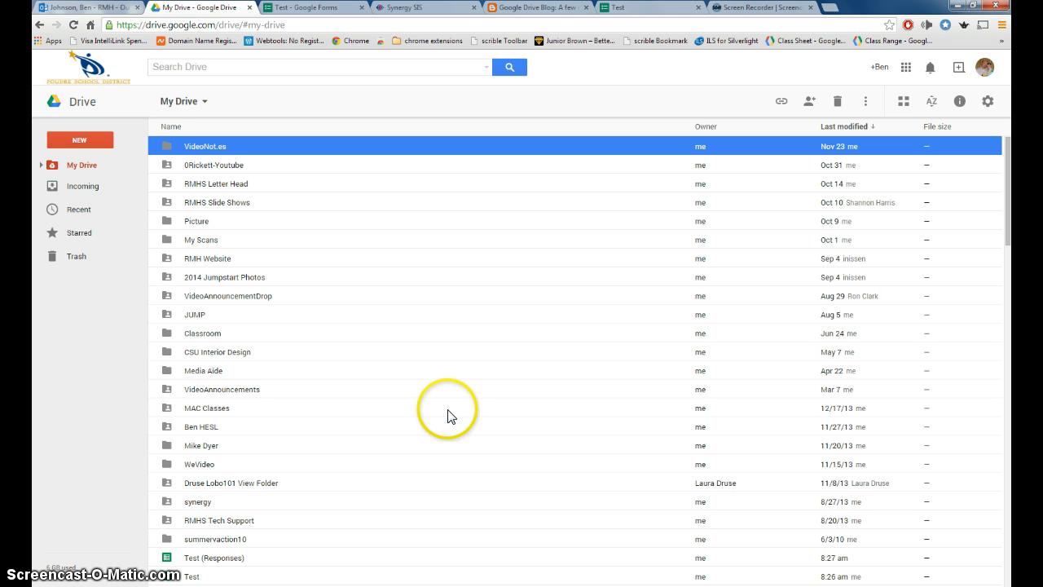
Create a new blank Google Form in My Drive
click(83, 140)
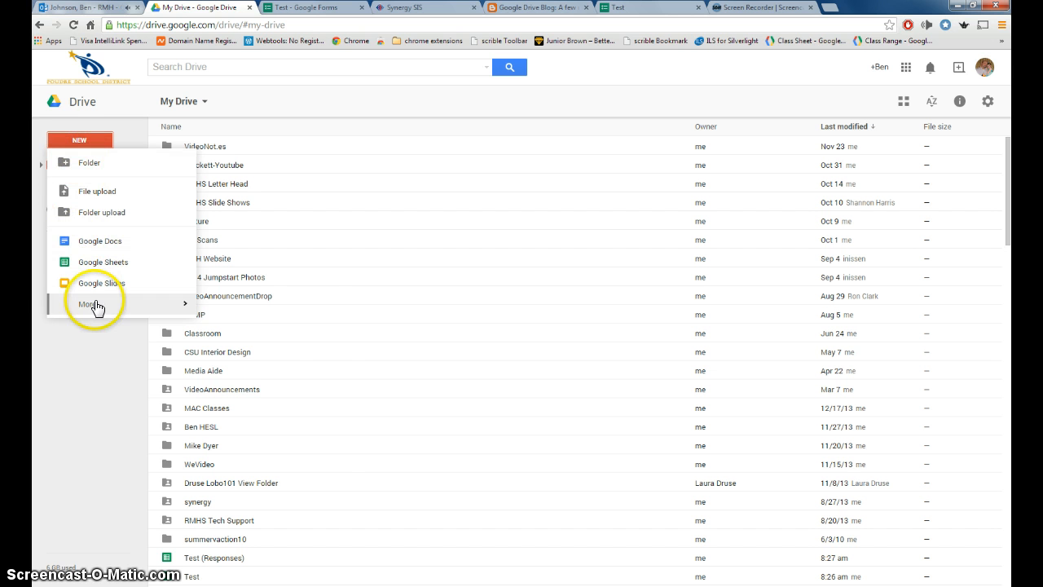
mouse_move(93, 303)
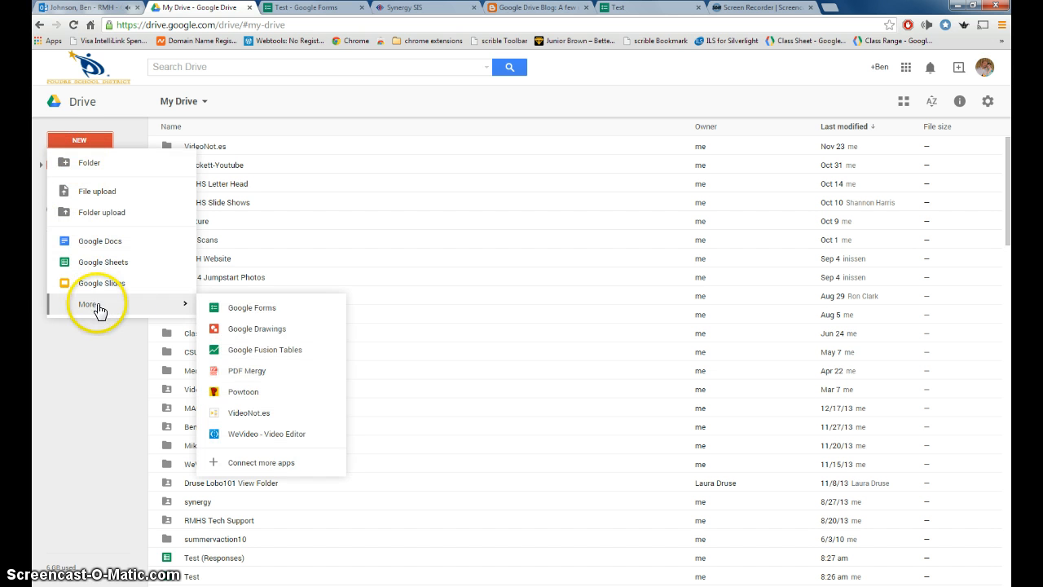
click(281, 309)
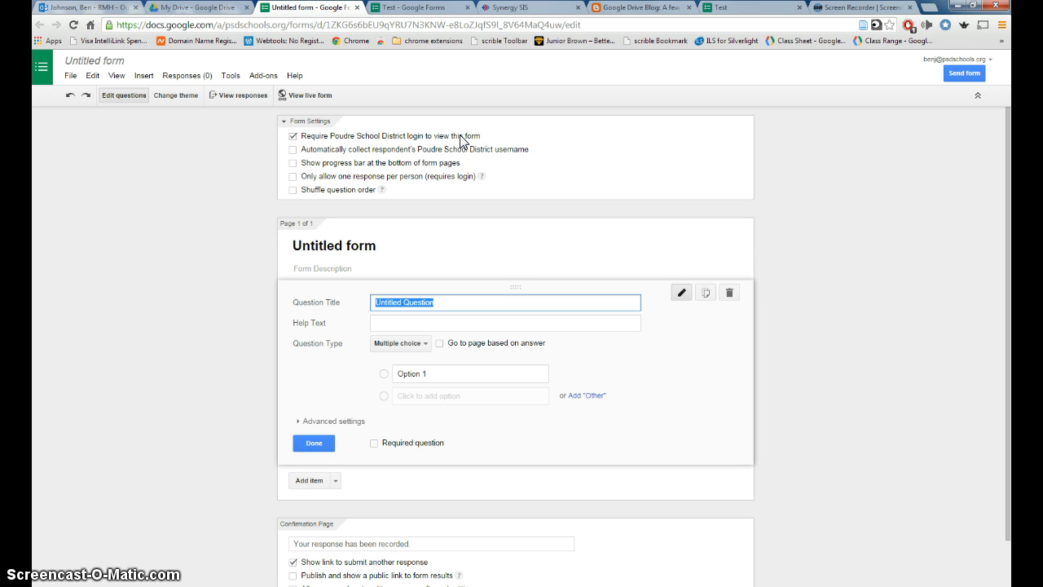
Set the form to automatically collect respondents' usernames, allow only one response per person and shuffle the question order
click(383, 154)
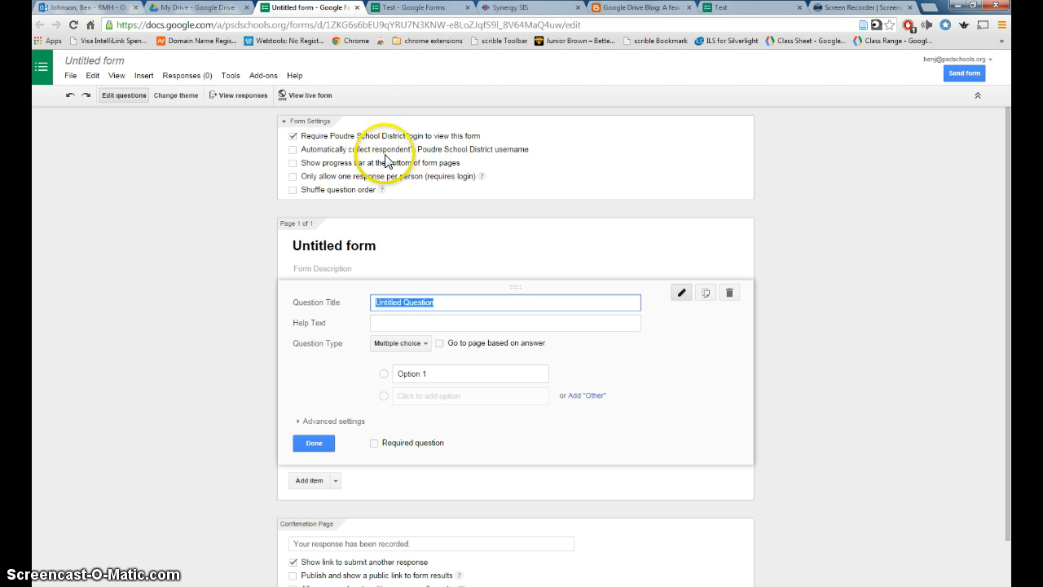
click(292, 151)
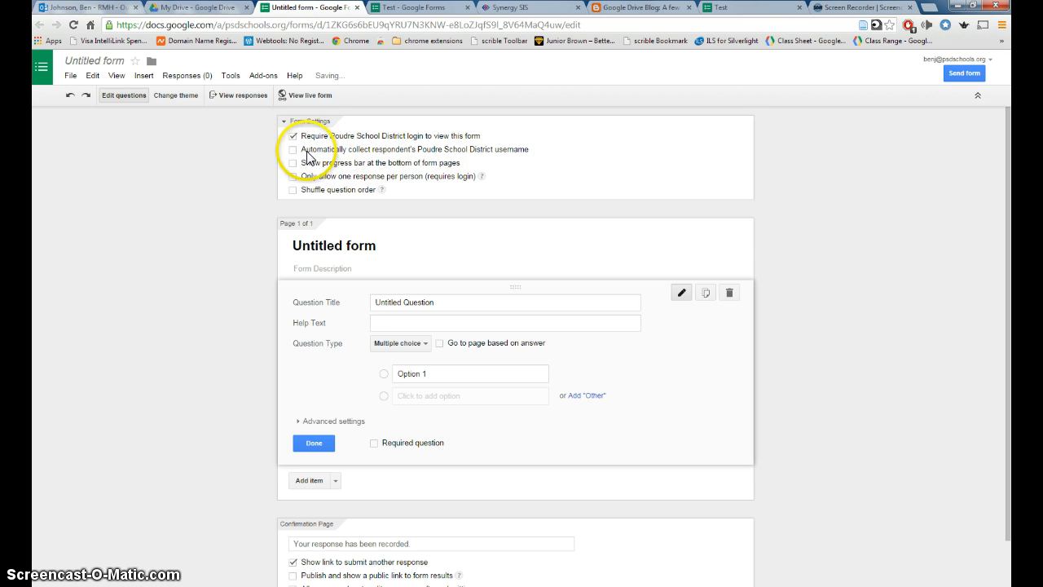
click(292, 151)
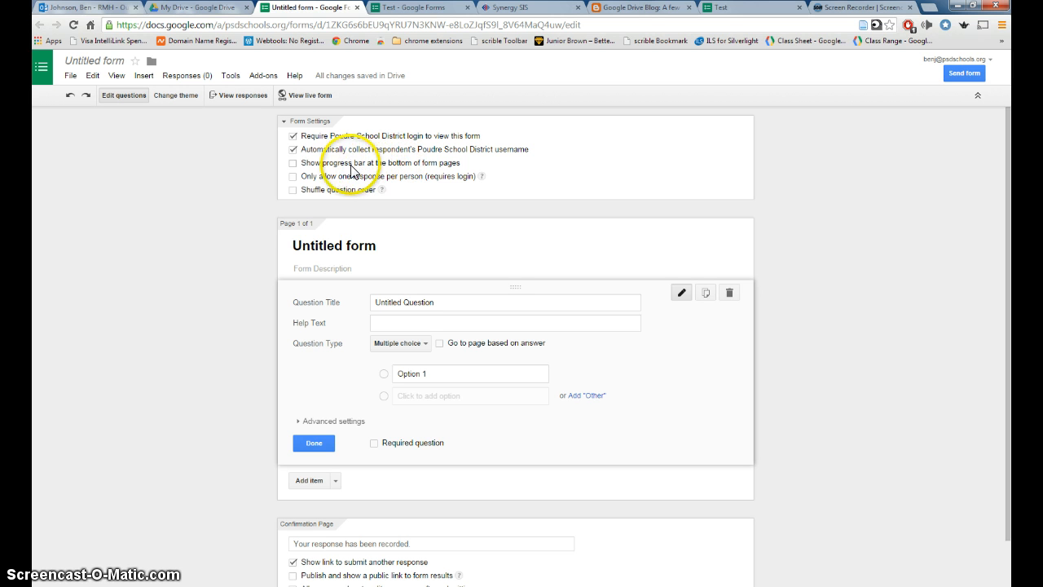
click(293, 176)
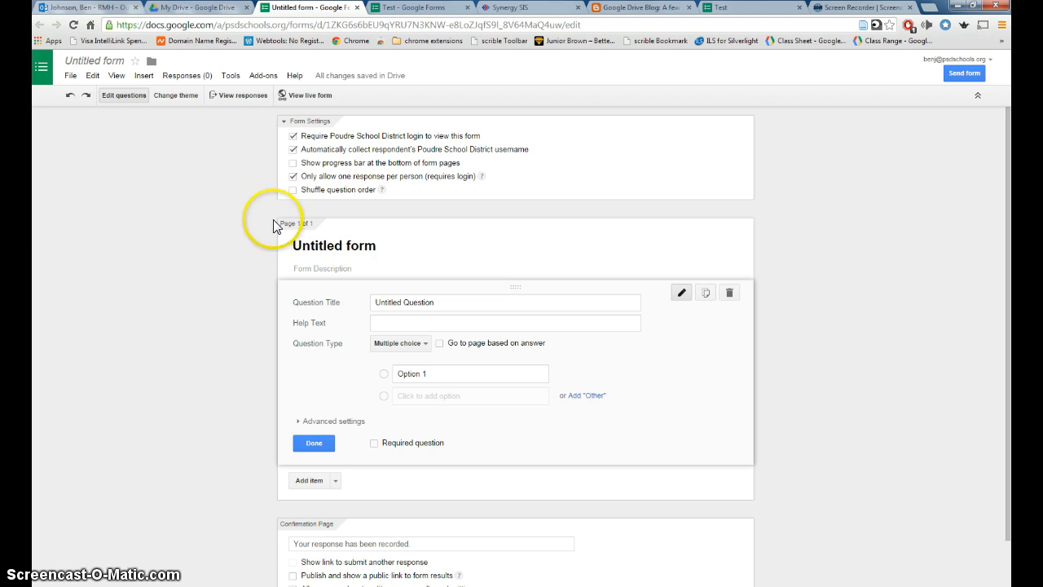
click(293, 189)
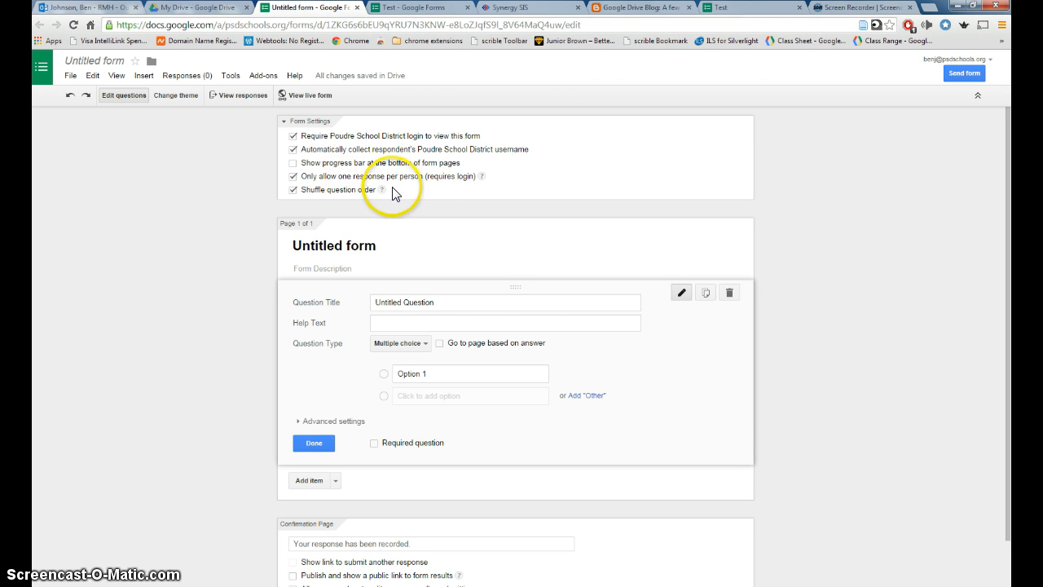
Title the form "Geo Test 1"
drag(392, 245, 274, 244)
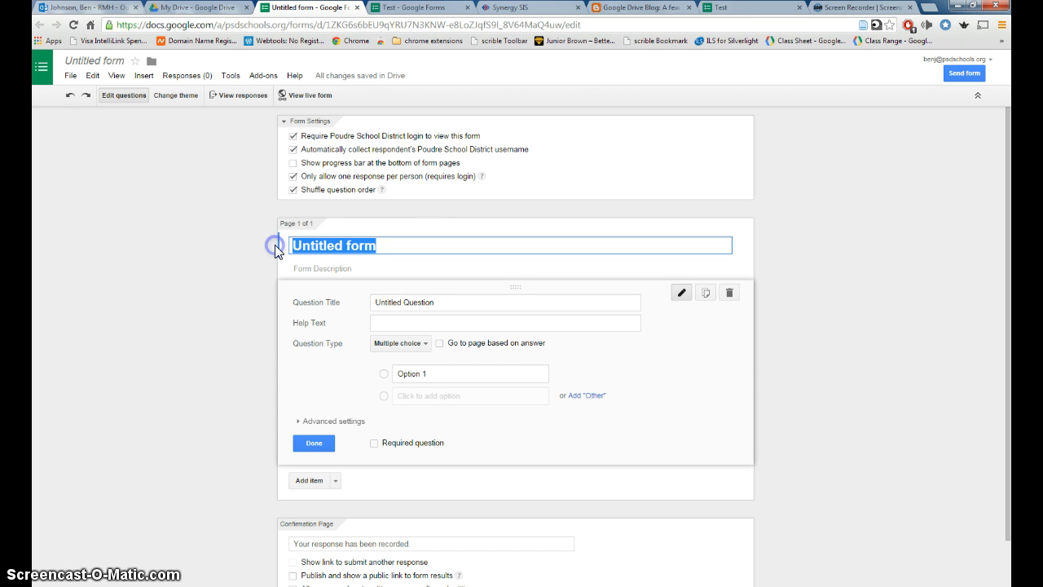
text(G)
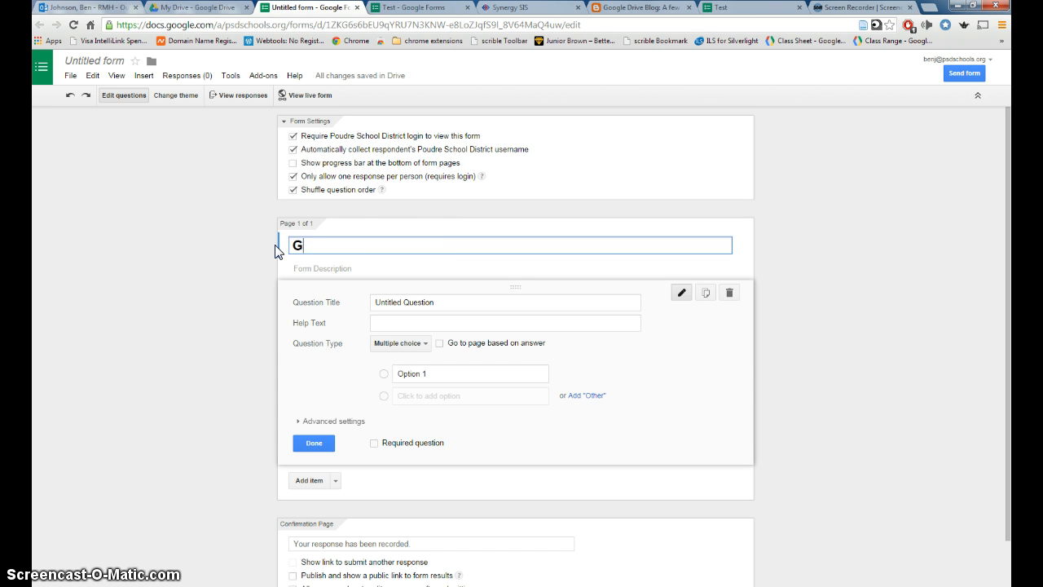
text(eo Test 1)
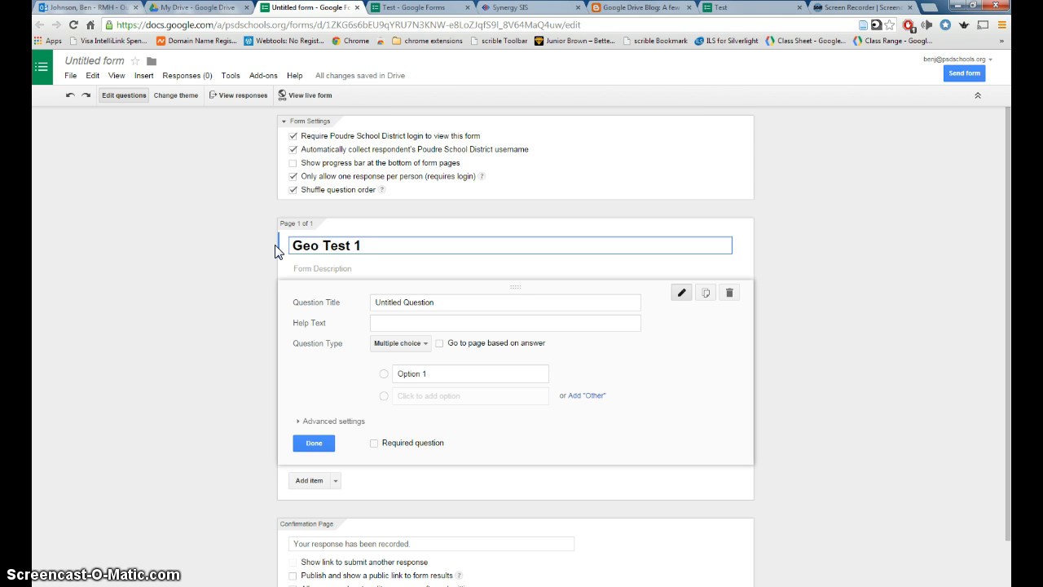
Make the first question a required Text question titled "Name" with the help text "Last, First"
click(437, 300)
drag(423, 301, 354, 300)
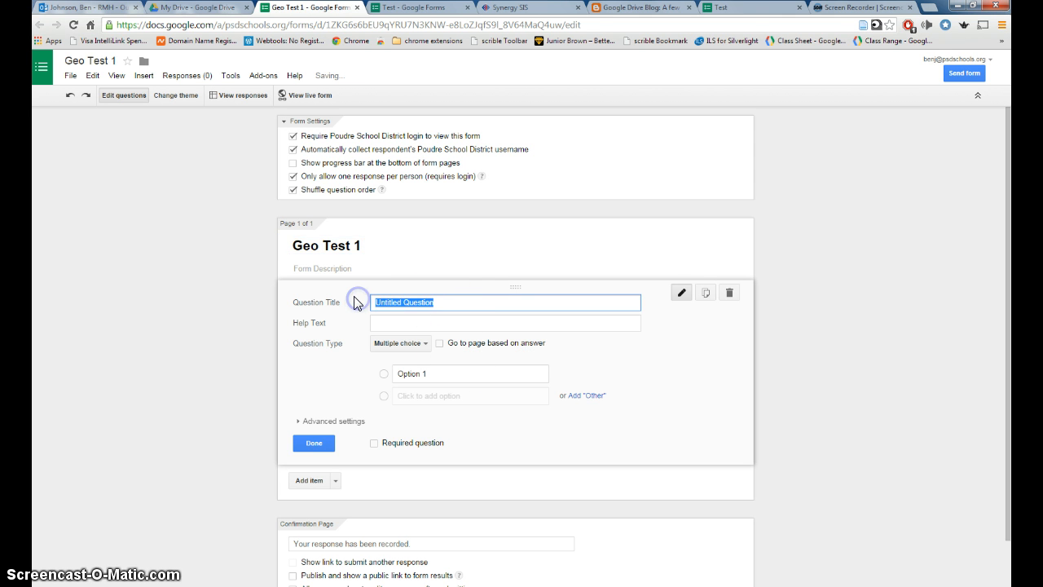
text(Name)
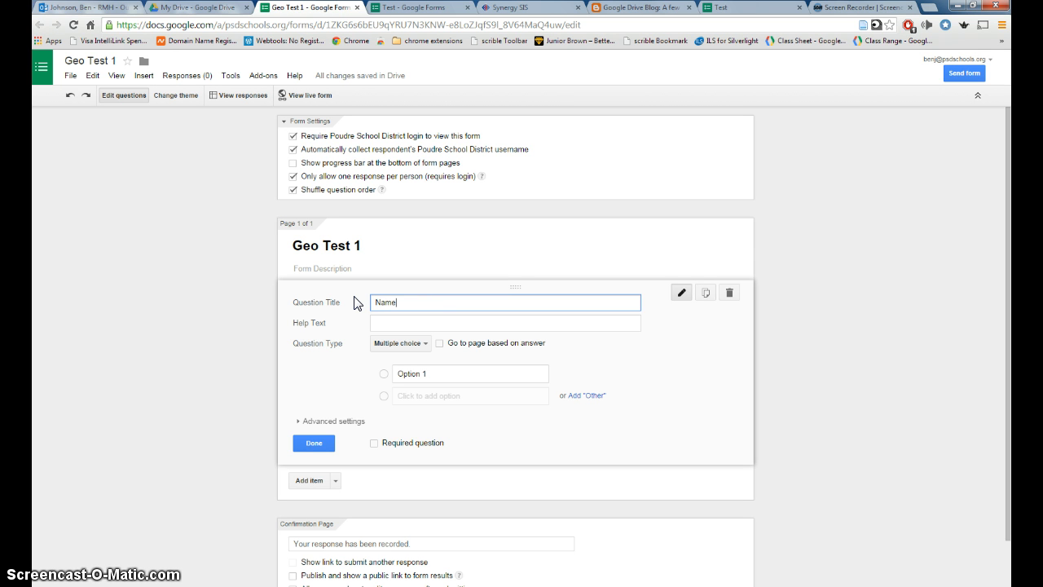
key(Tab)
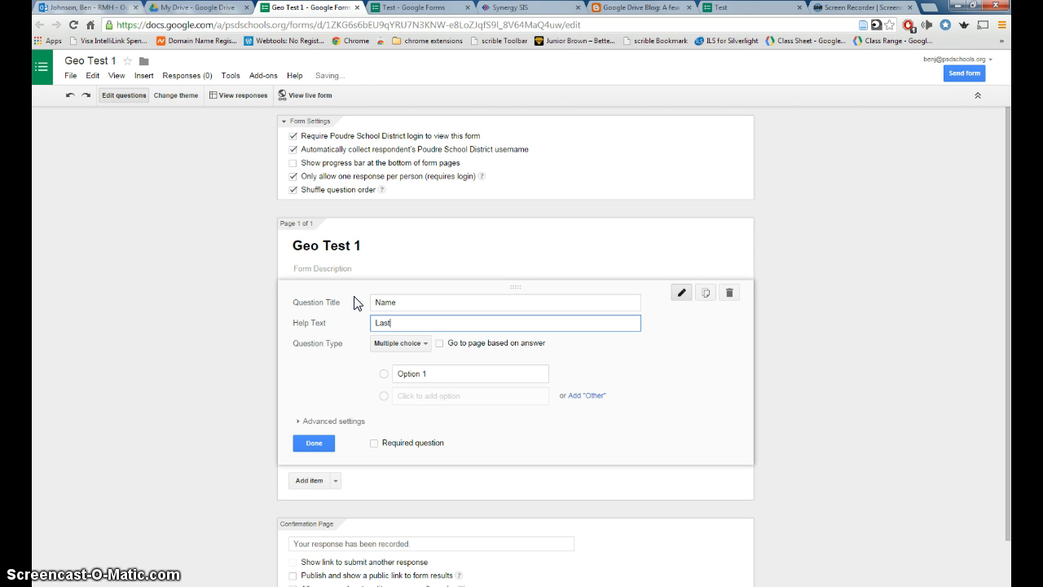
text(Last, First)
click(424, 348)
click(413, 318)
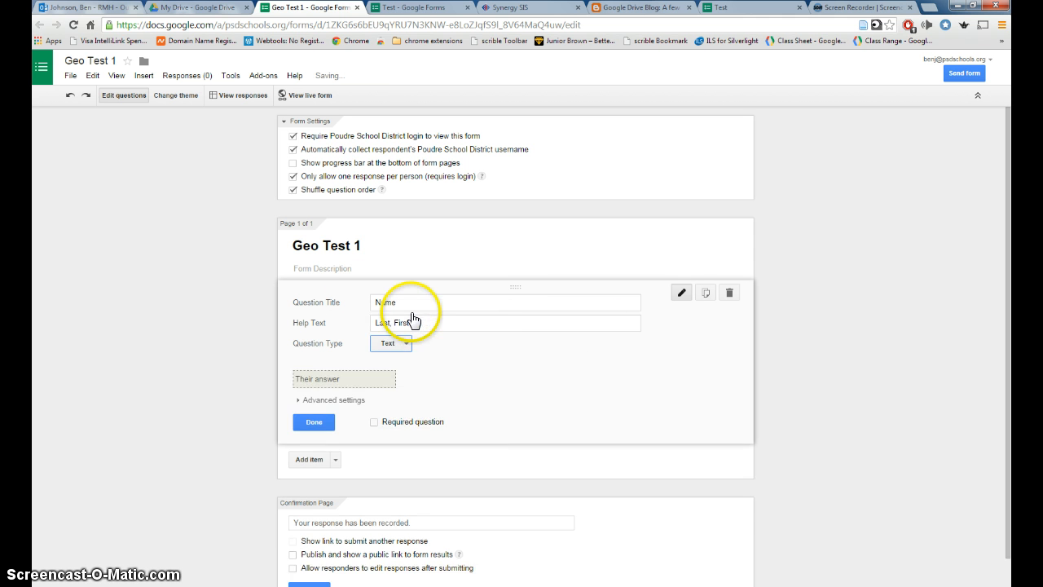
click(374, 422)
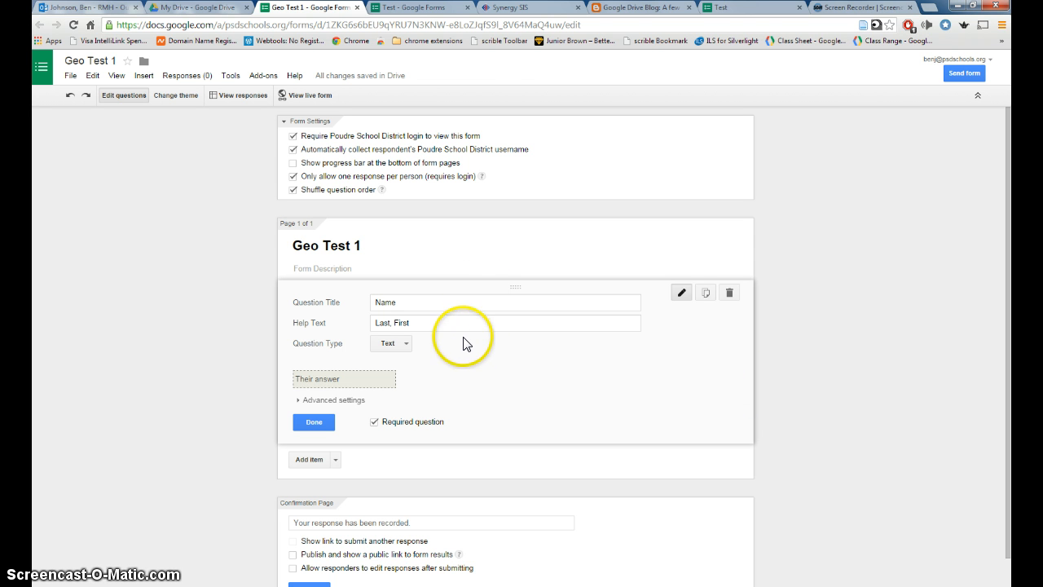
Add a multiple-choice question titled "Period" below the Name question
scroll(517, 377, down, 1)
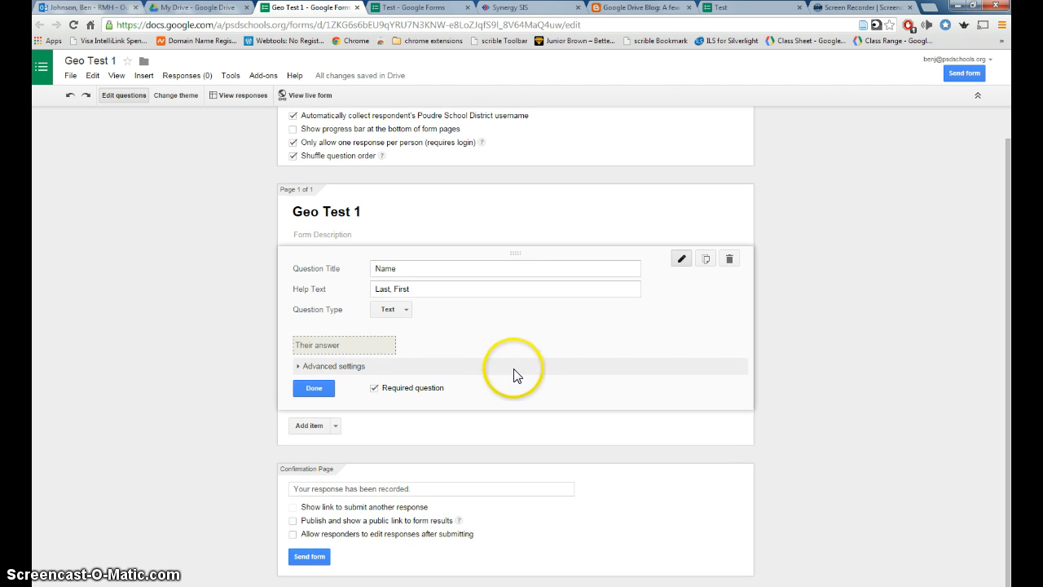
click(336, 426)
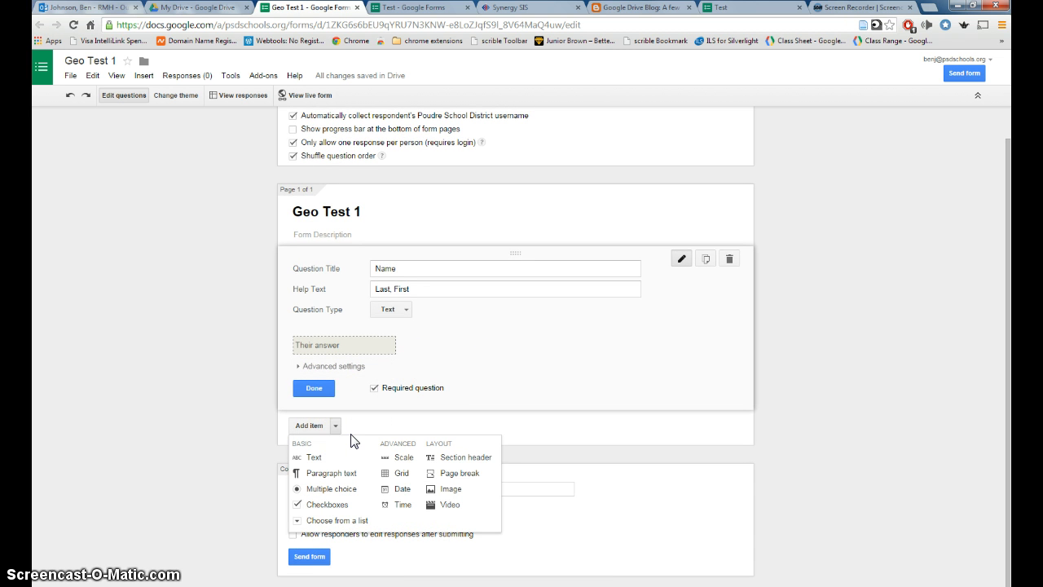
click(334, 490)
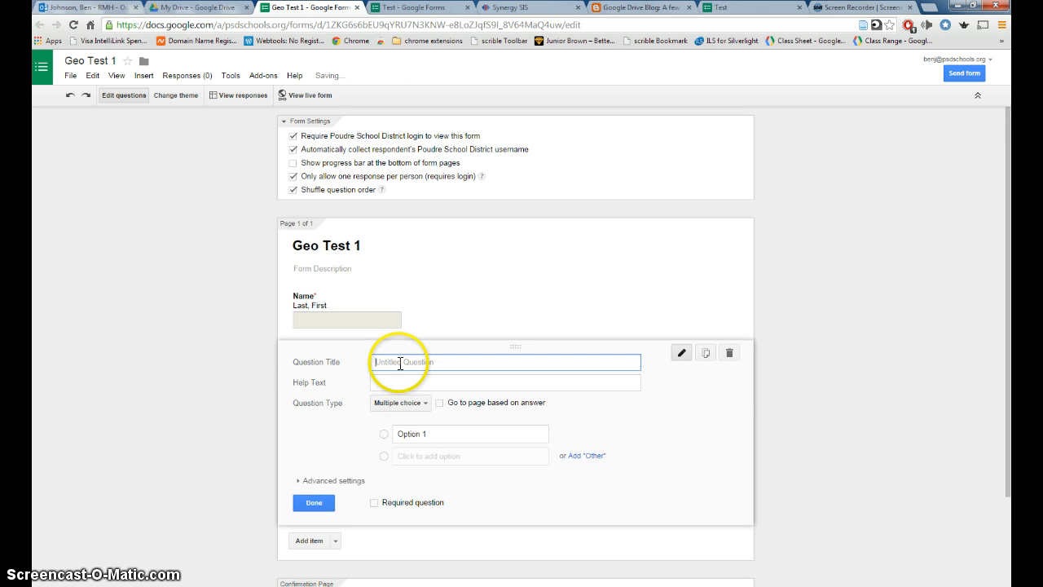
text(Period)
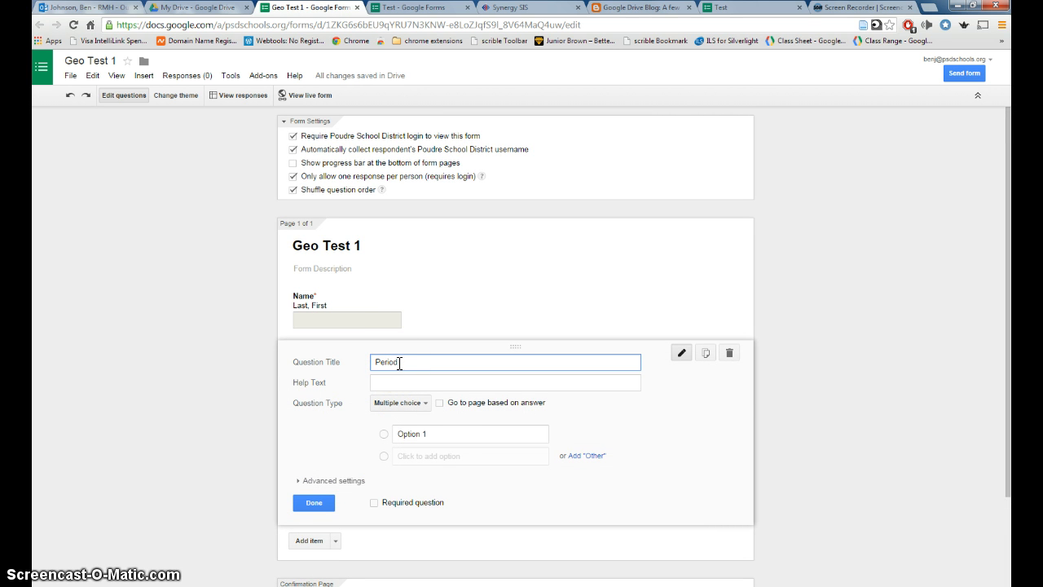
Give the Period question the options 1, 2 and 3, make it required and finish editing it
click(397, 433)
text(1)
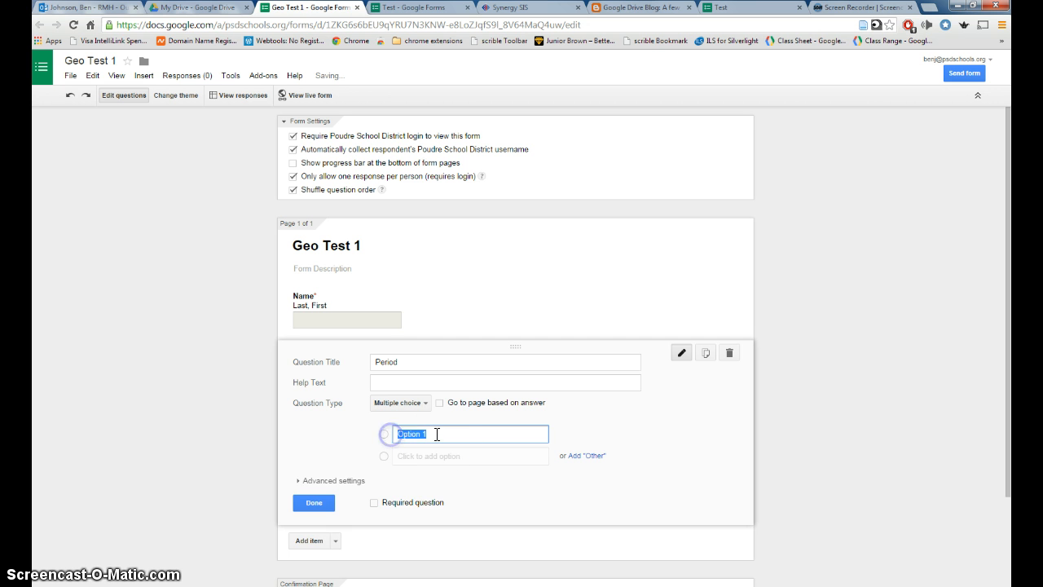
click(430, 456)
text(2)
click(407, 478)
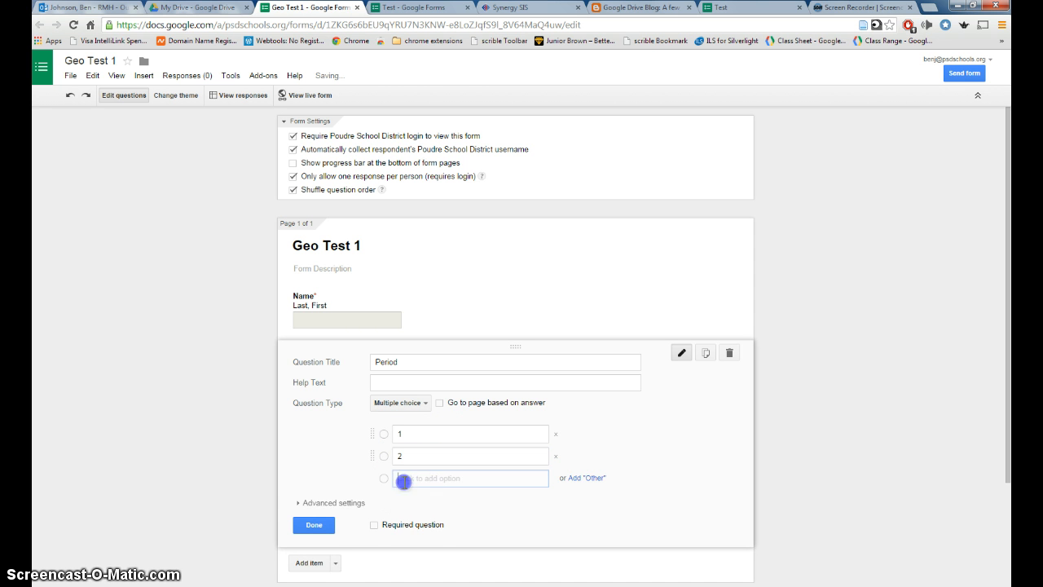
text(3)
click(407, 499)
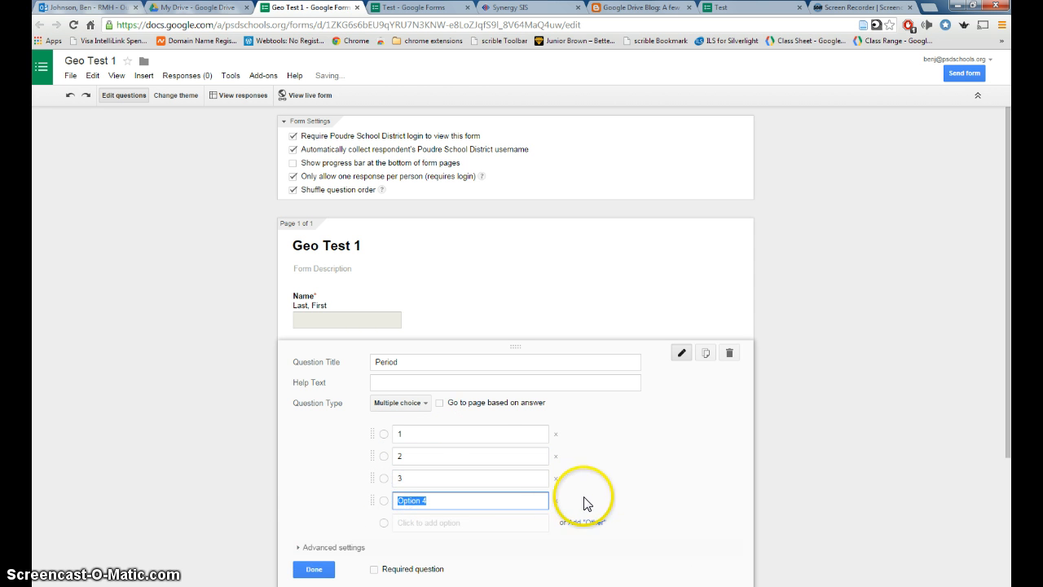
click(554, 501)
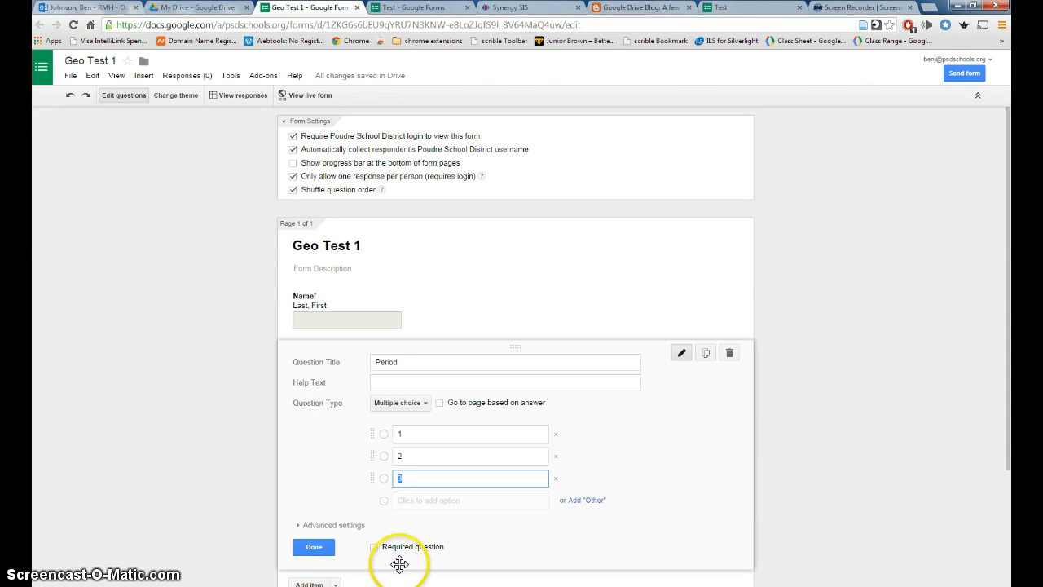
click(374, 548)
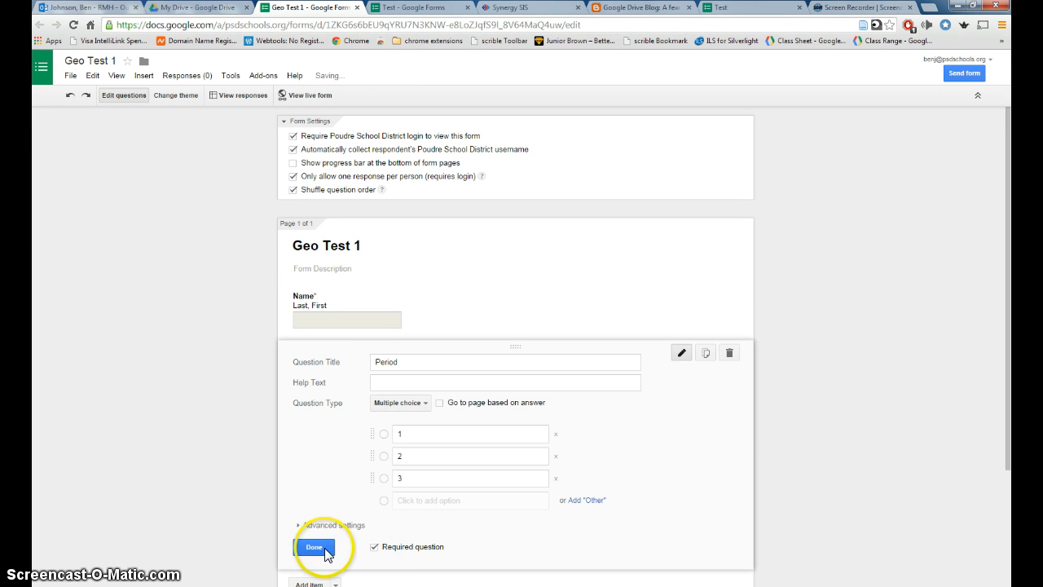
click(314, 548)
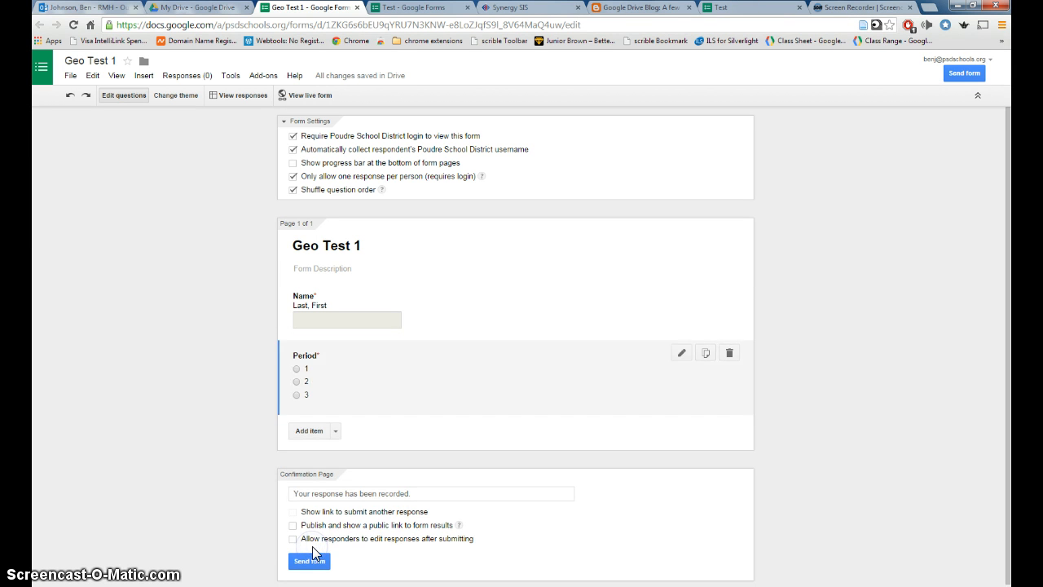
Add a required Text question titled "Email" with a sample email address as help text, and finish editing it
click(335, 433)
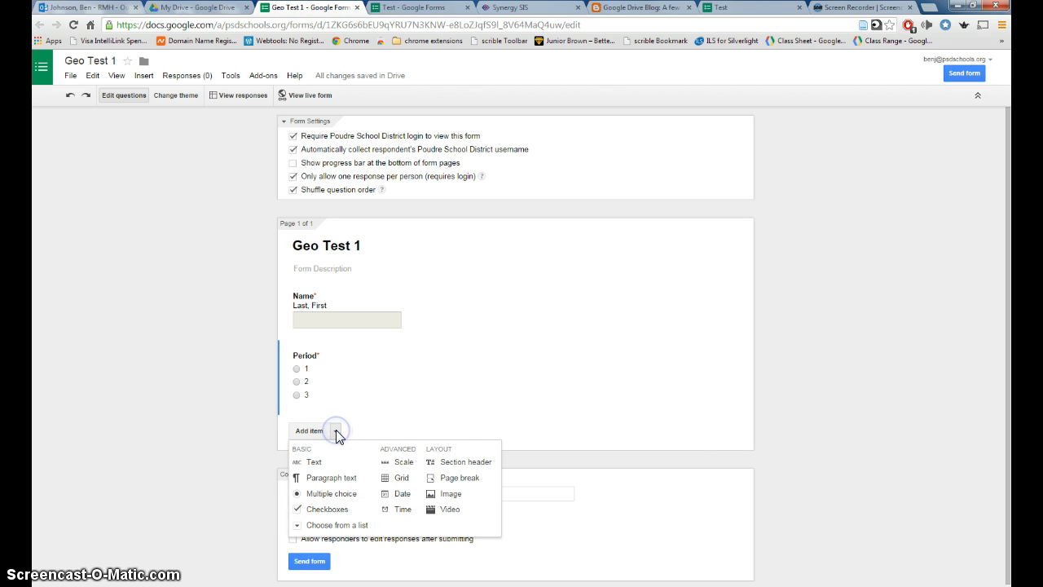
click(319, 464)
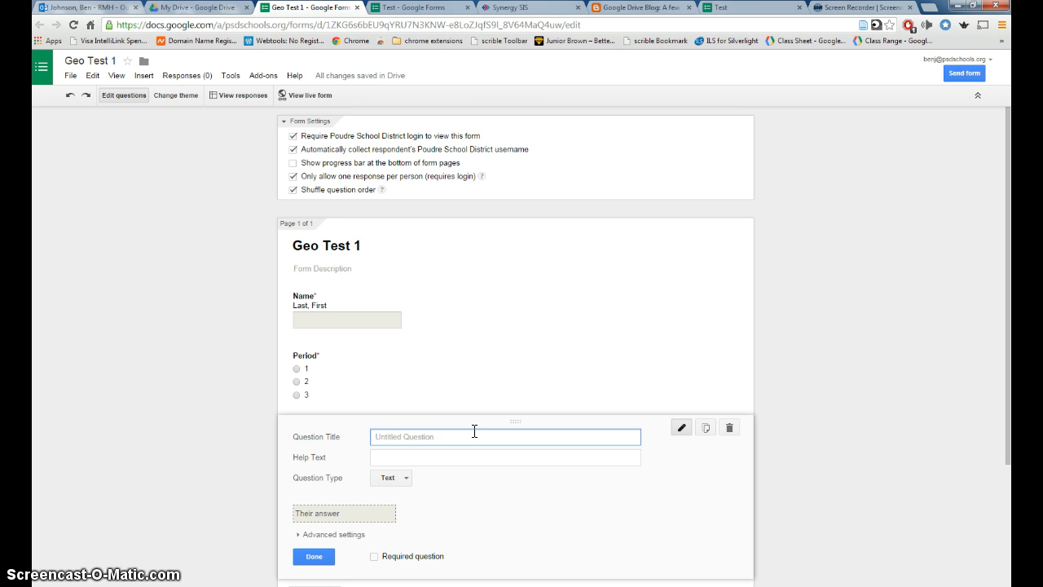
text(Email)
key(Tab)
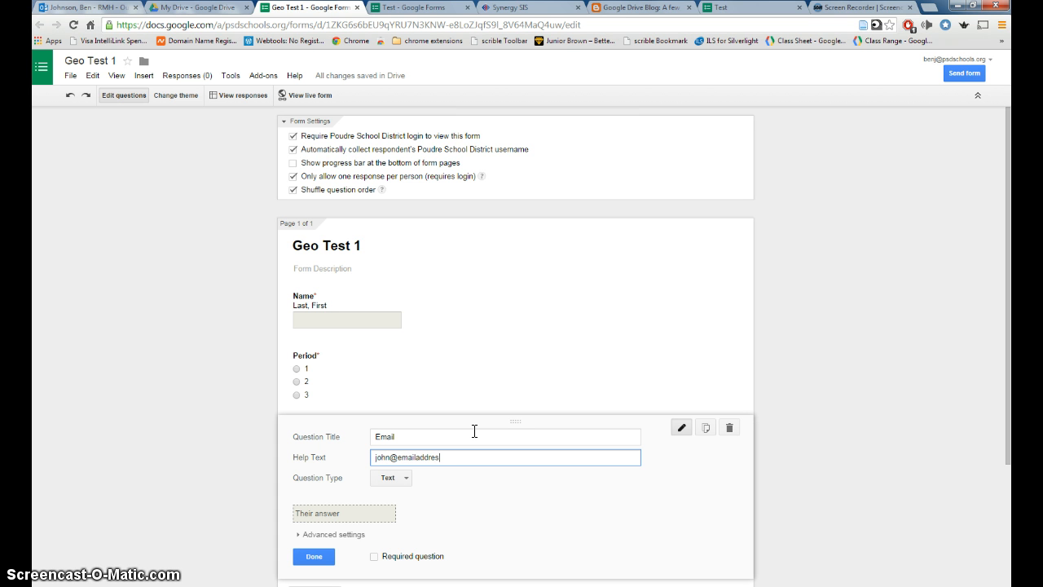
text(john@emailaddress.com)
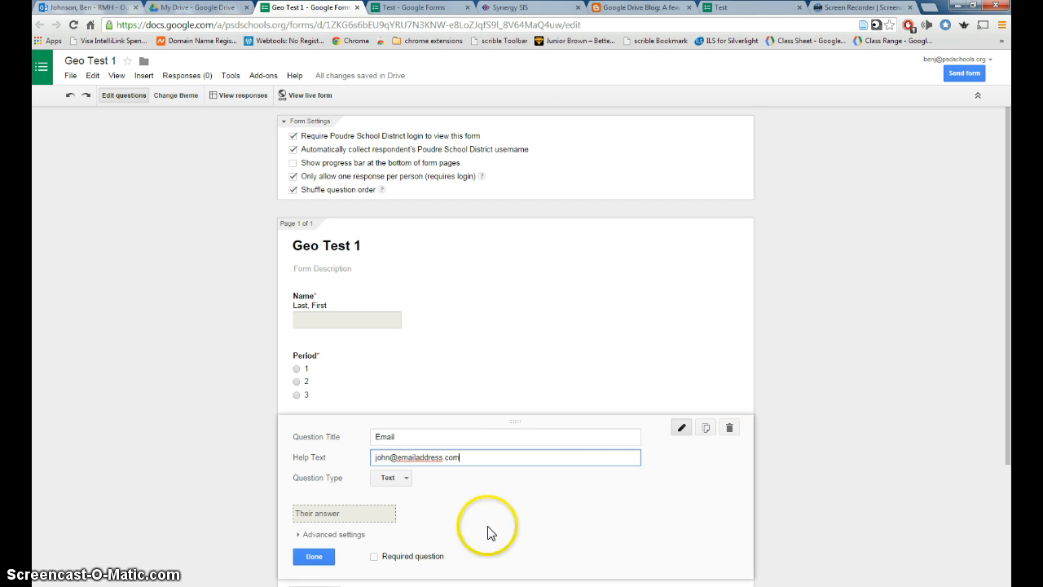
click(374, 555)
click(317, 556)
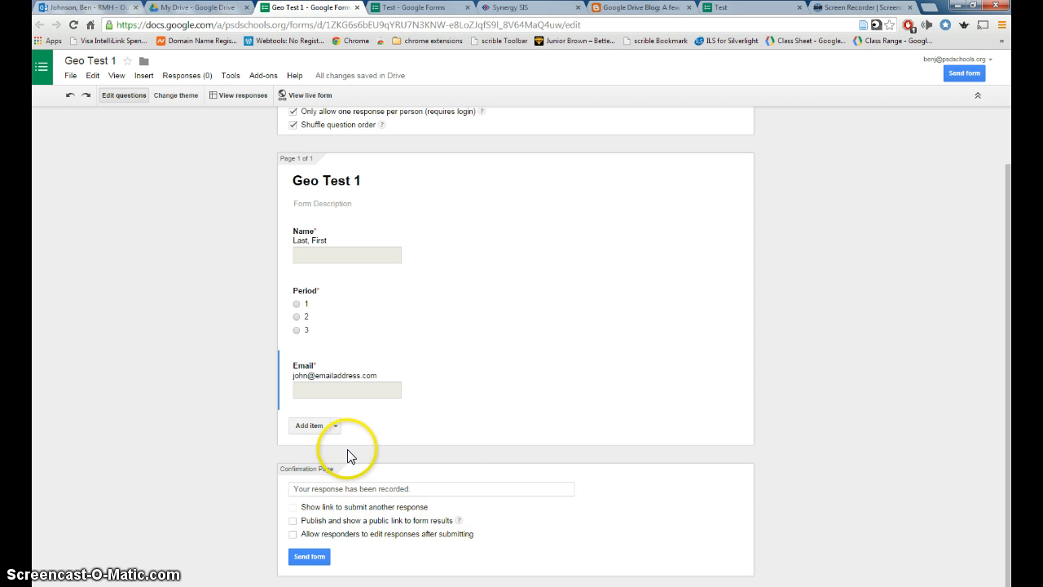
Add a multiple-choice question titled "What is the capital of Colorado?" below the Email question
click(335, 425)
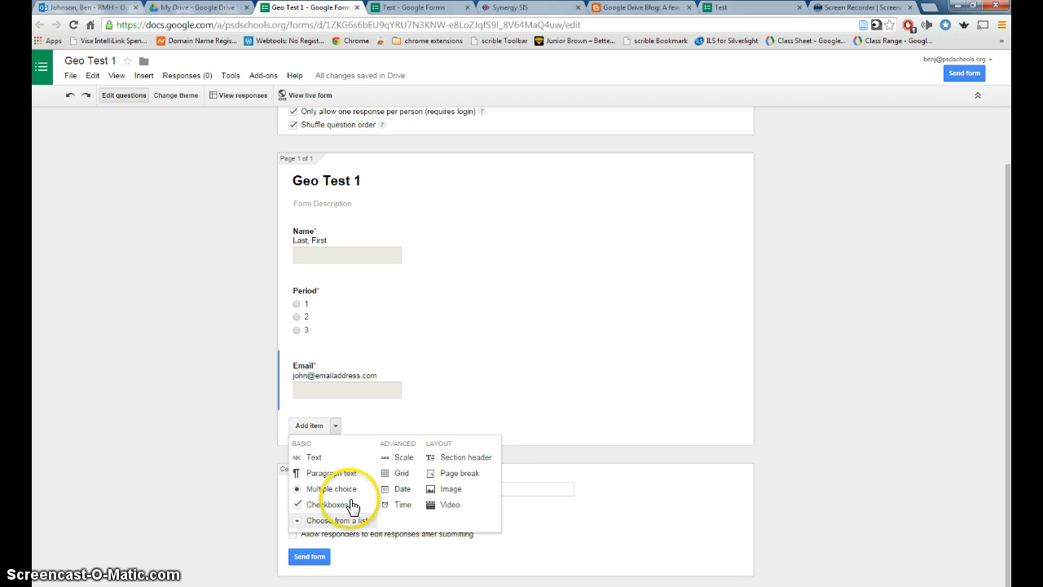
click(346, 491)
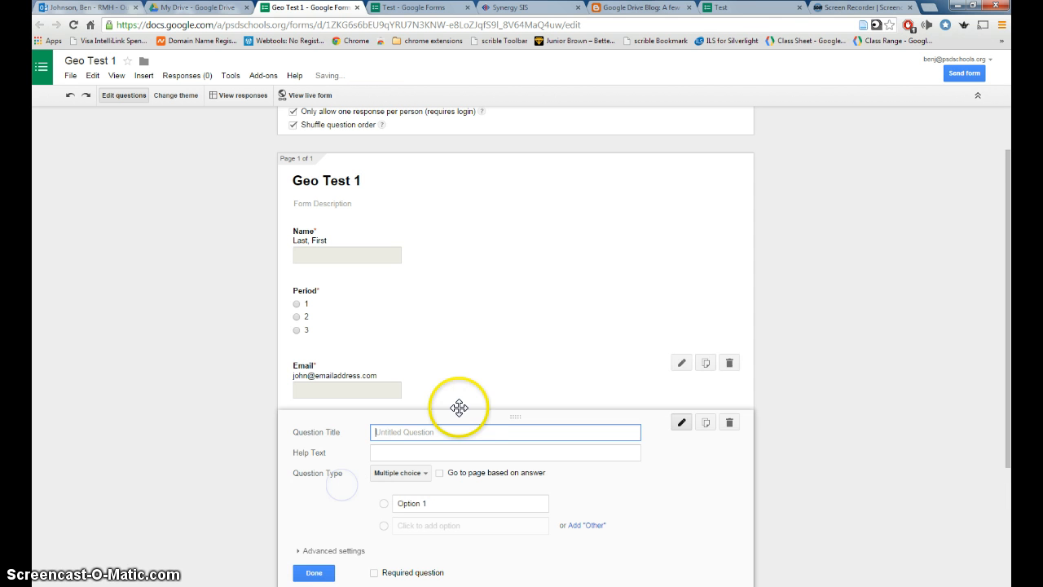
text(What i)
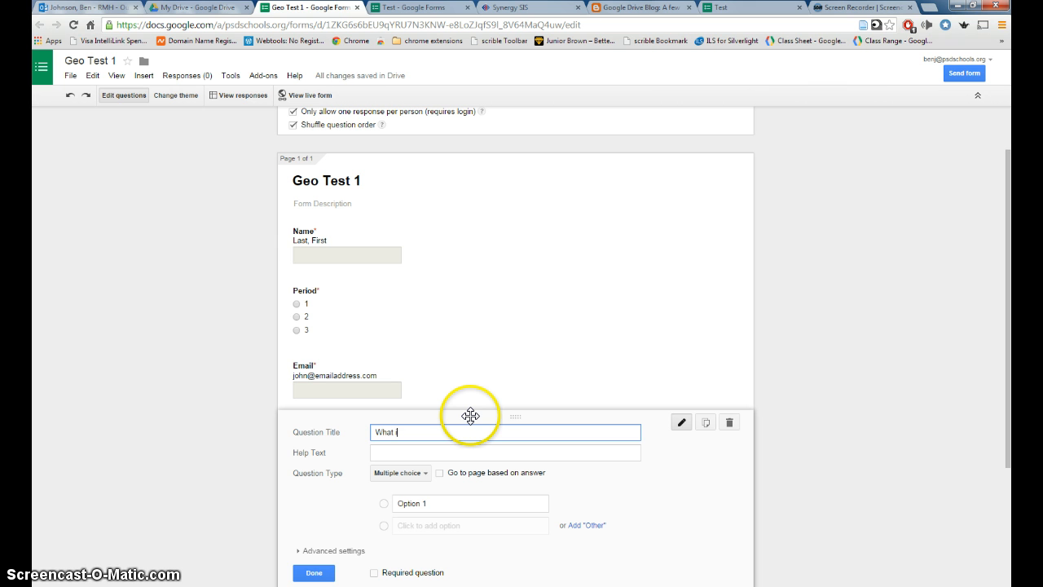
text(s the capital of Colorado?)
Give the Colorado capital question the answer options Pueblo, Colorado Springs, Denver and Ft. Collins
click(450, 500)
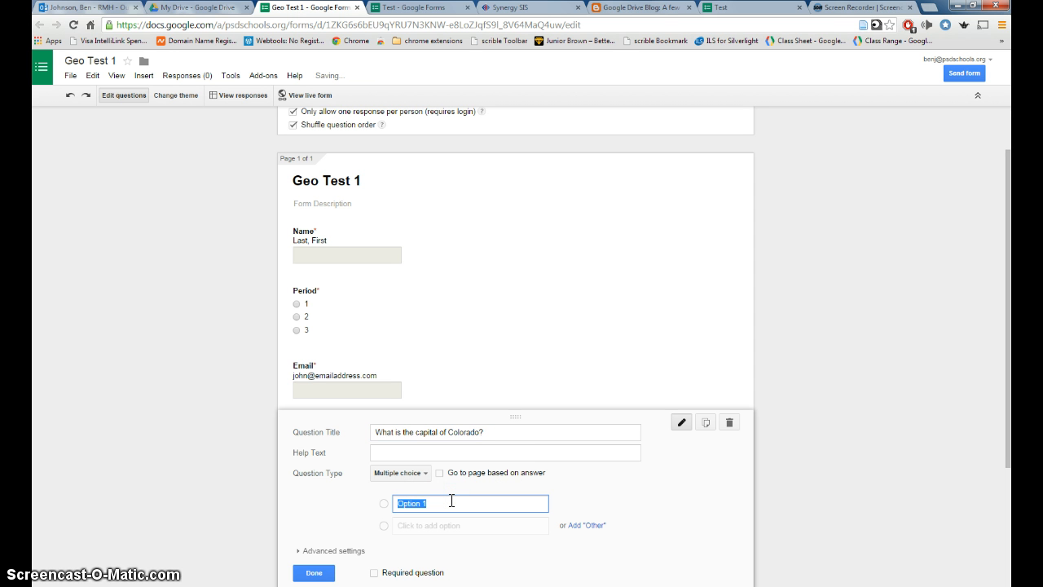
text(Pue)
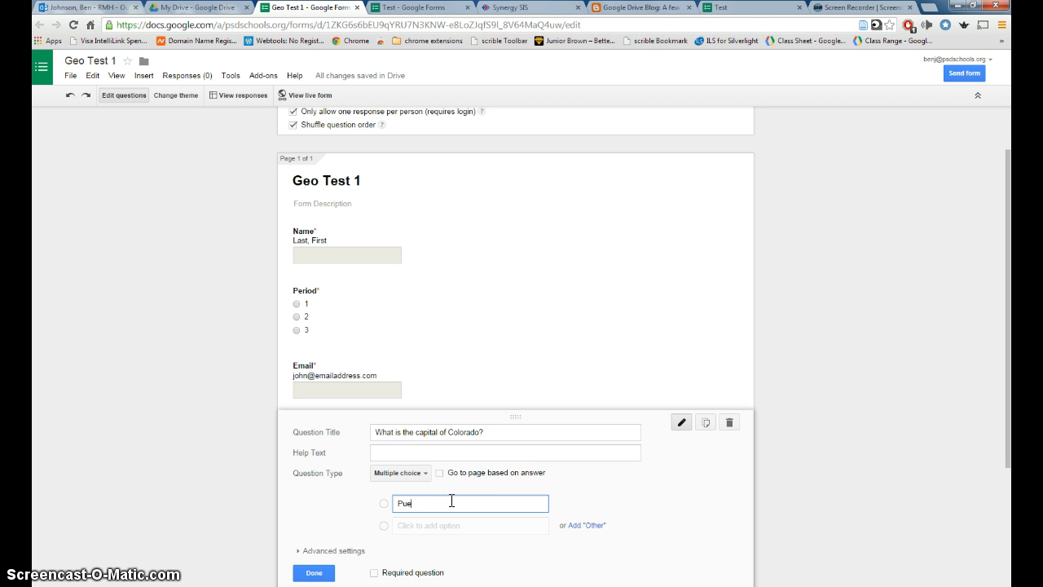
text(blo)
key(Return)
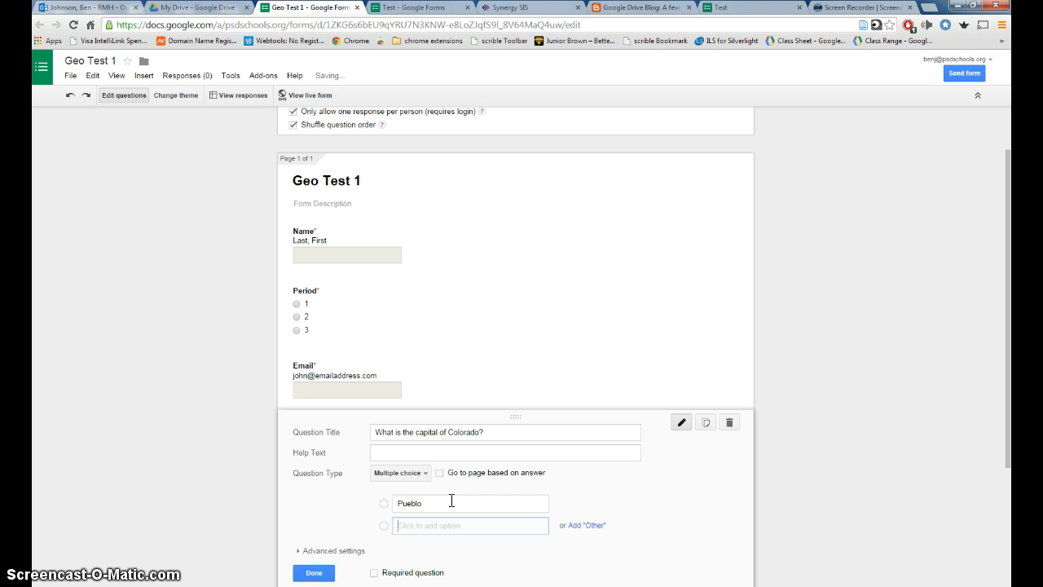
text(Colorado )
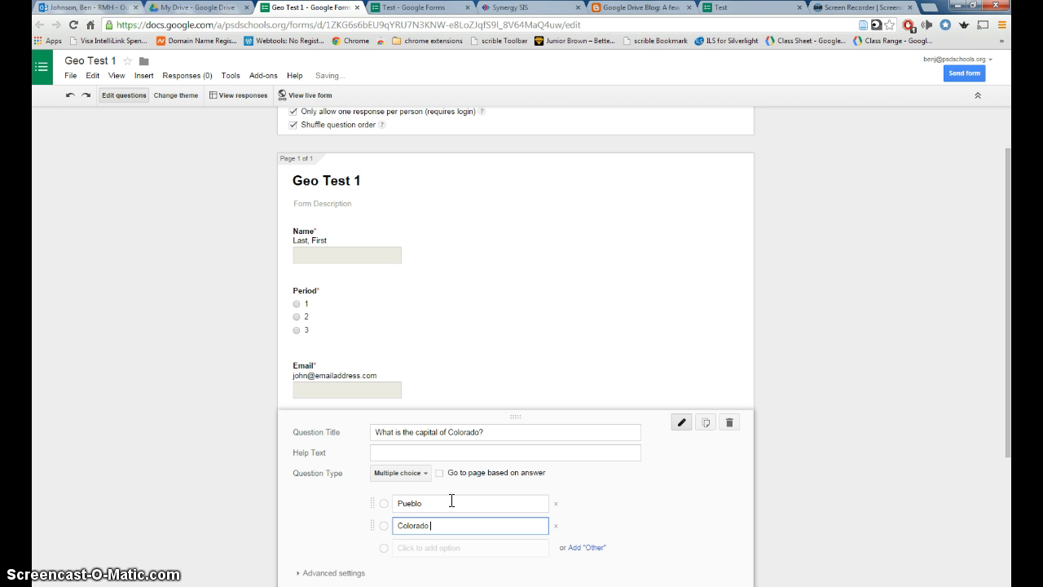
text(Springs)
key(Return)
text(Denver)
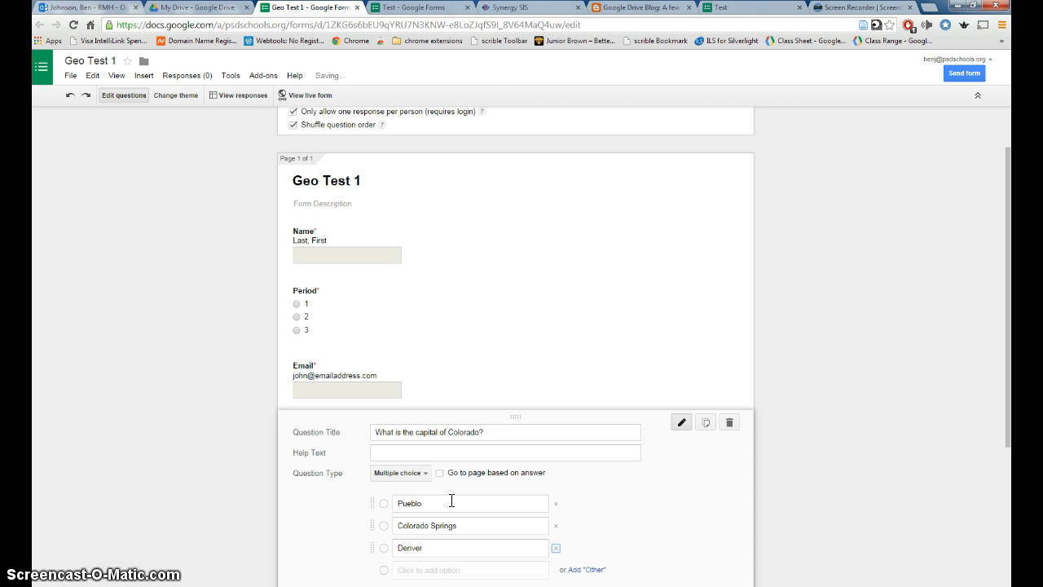
key(Return)
text(F)
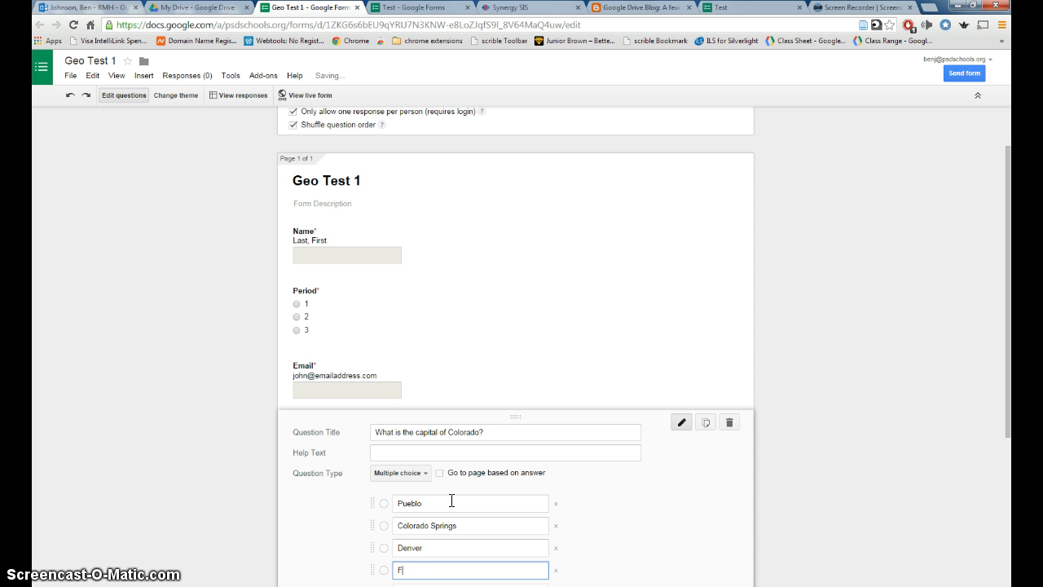
text(t. Collins)
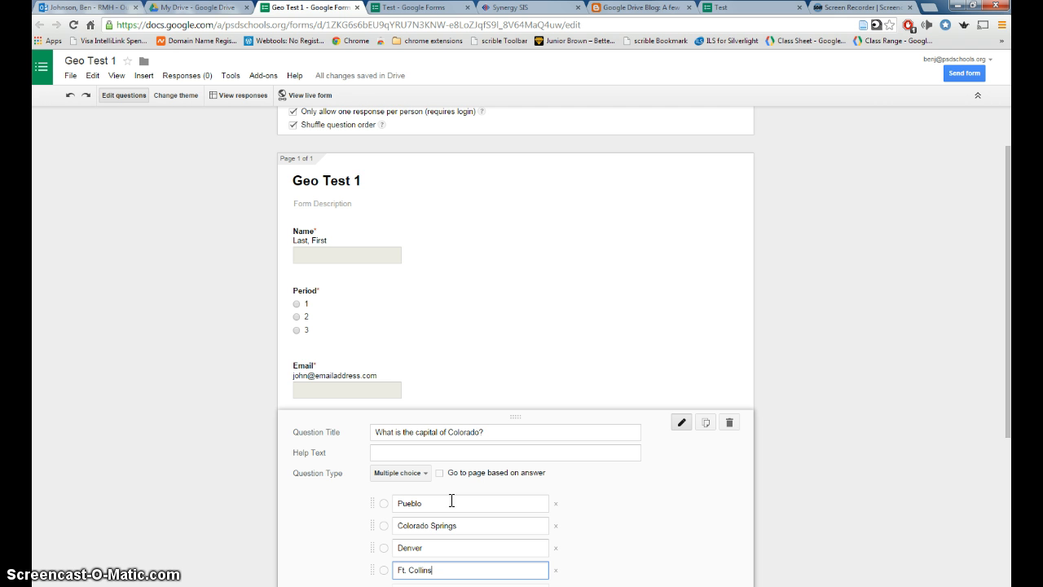
Make the Colorado capital question required and finish editing it
scroll(729, 484, down, 3)
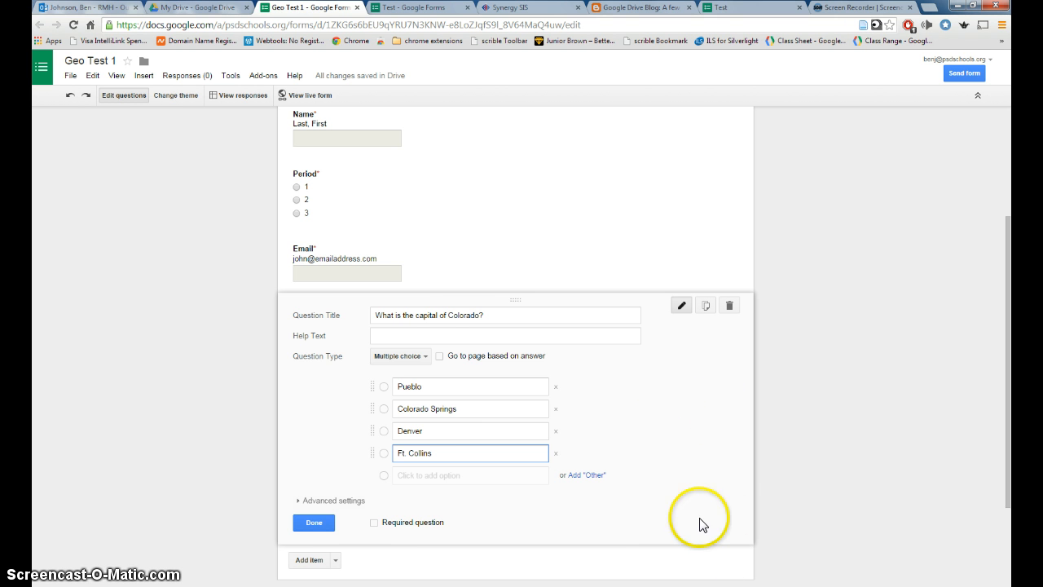
click(373, 524)
scroll(681, 446, down, 1)
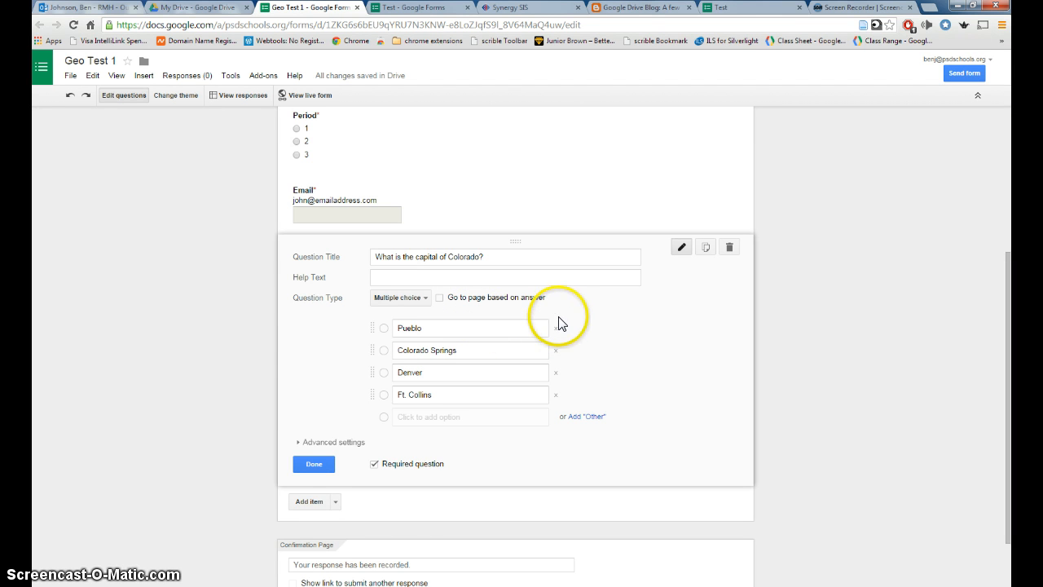
scroll(616, 340, down, 1)
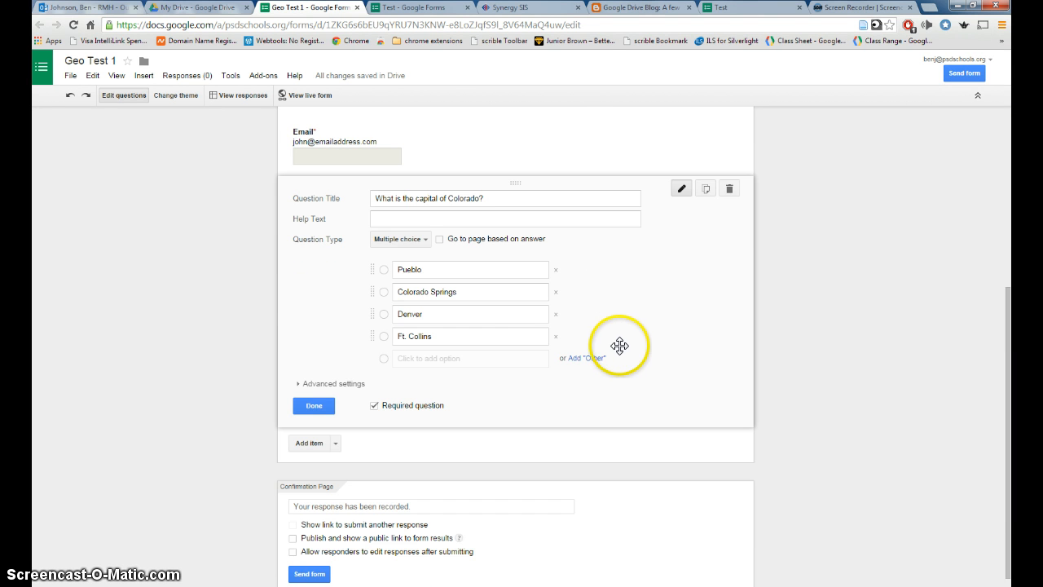
click(321, 405)
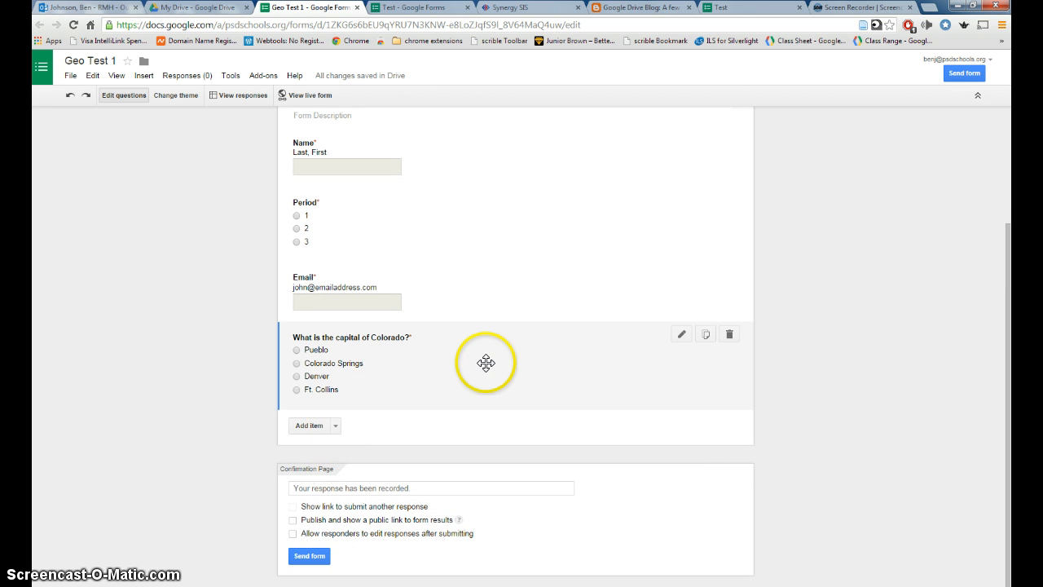
click(336, 426)
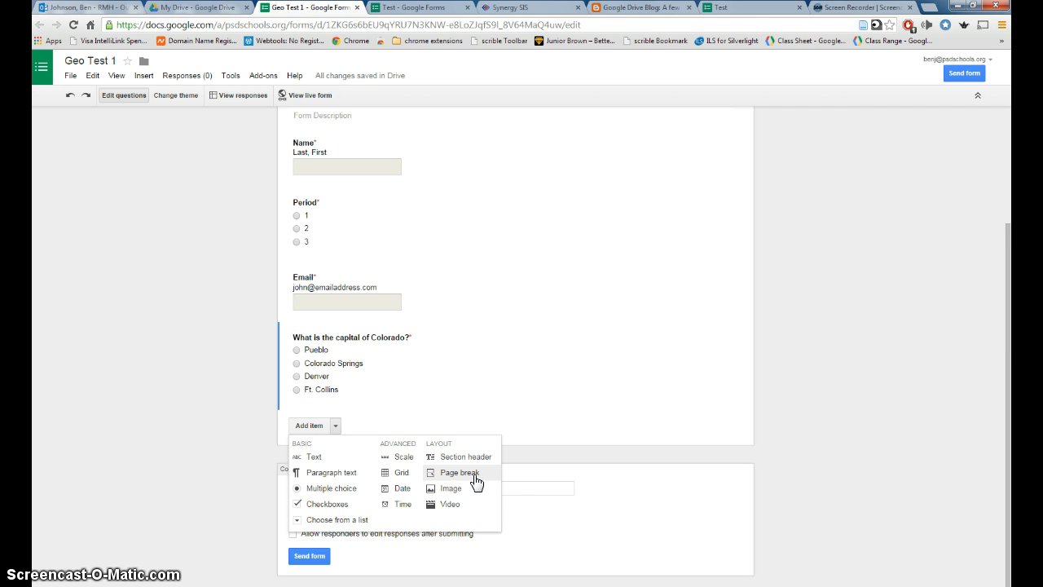
click(203, 472)
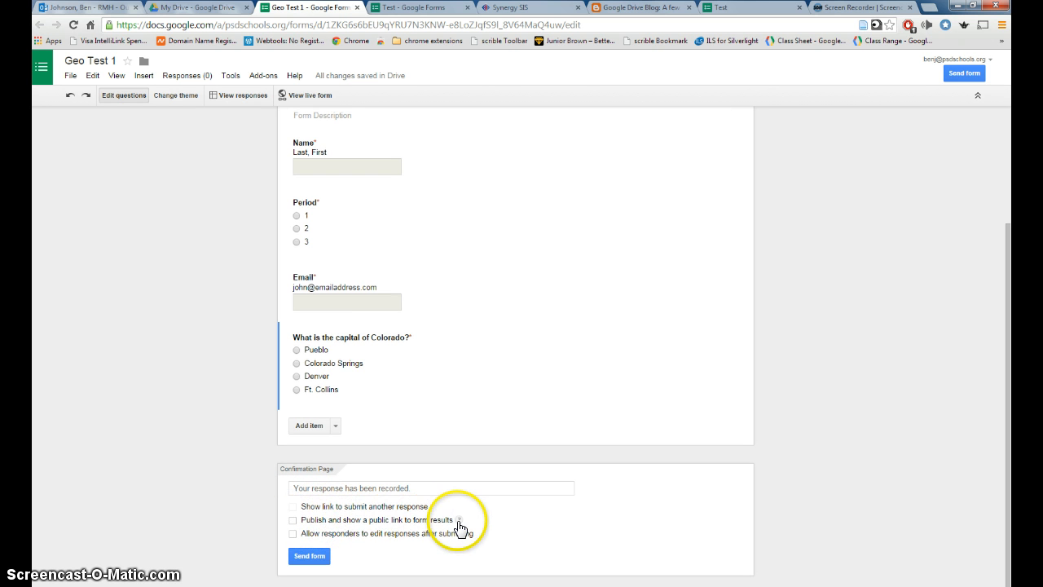
mouse_move(458, 521)
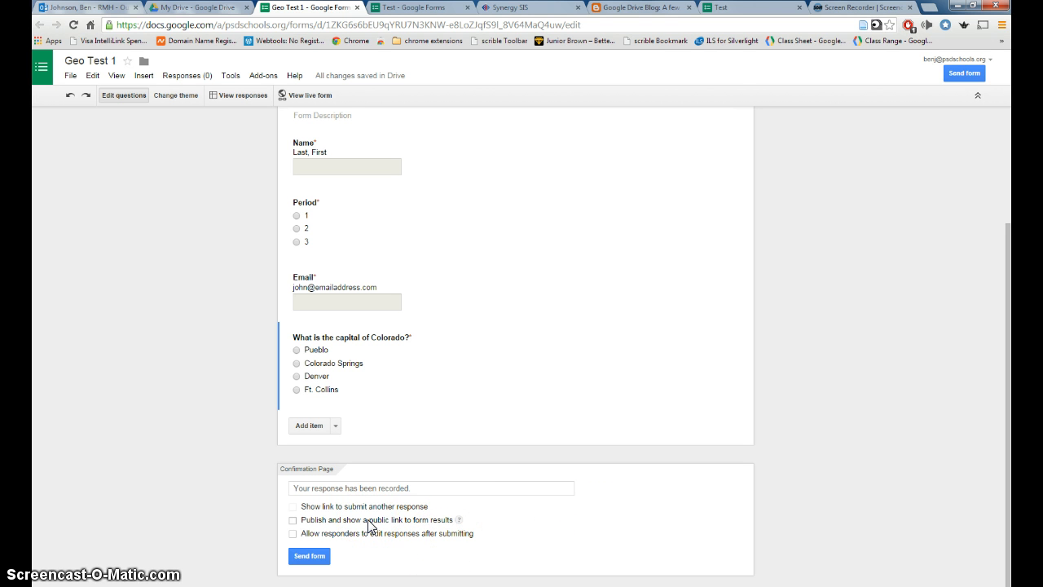
click(386, 549)
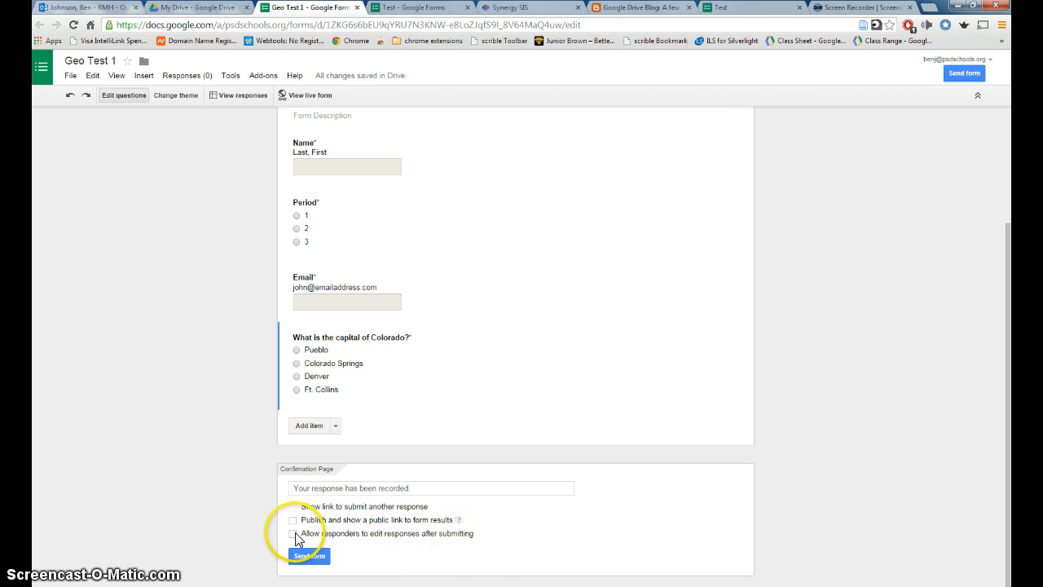
Switch the confirmation page option that lets responders edit responses after submitting on and back off
click(293, 533)
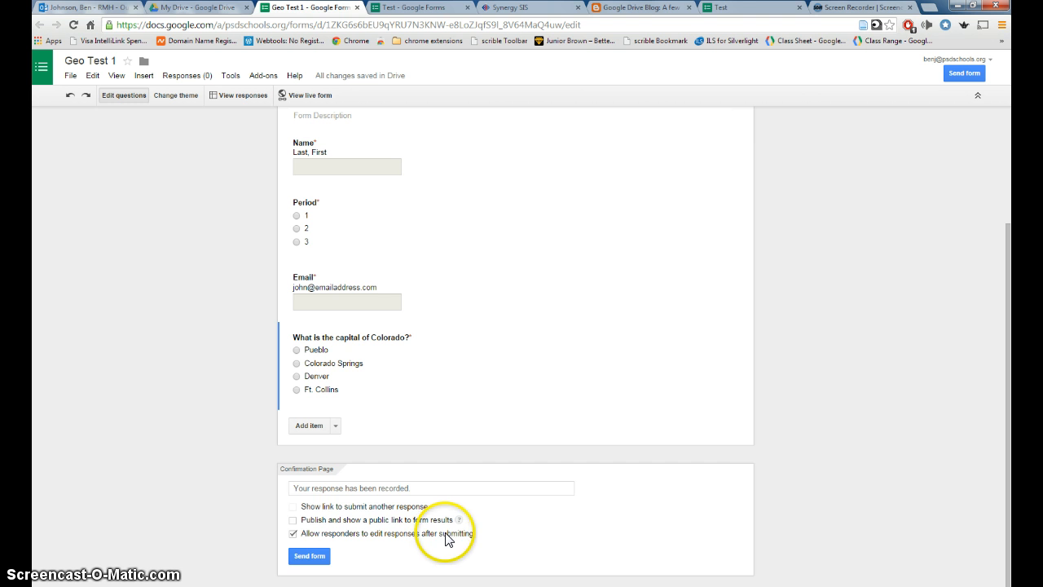
click(292, 534)
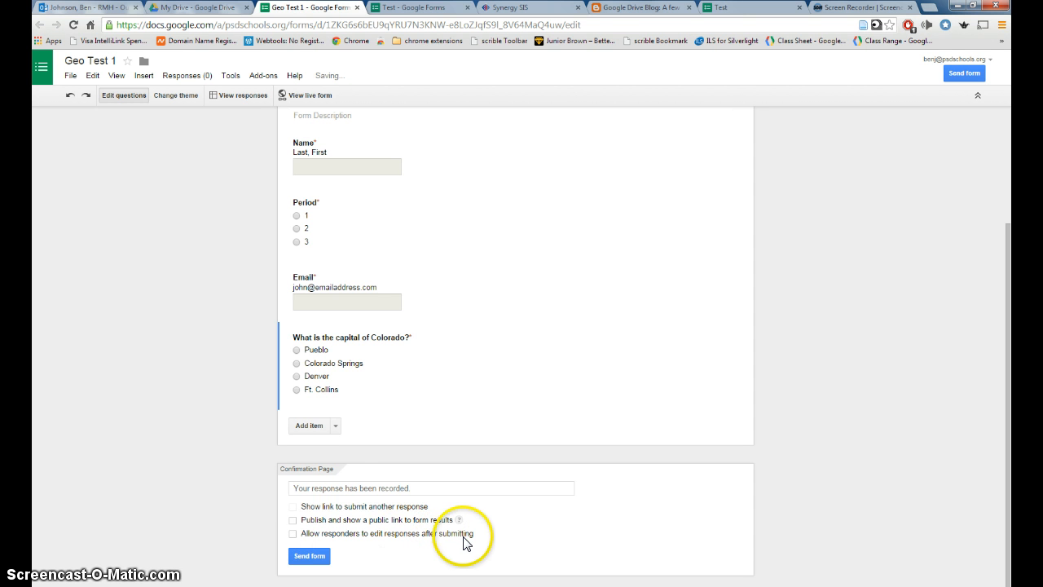
Change the form's theme to Classic Ornamental
scroll(462, 542, up, 2)
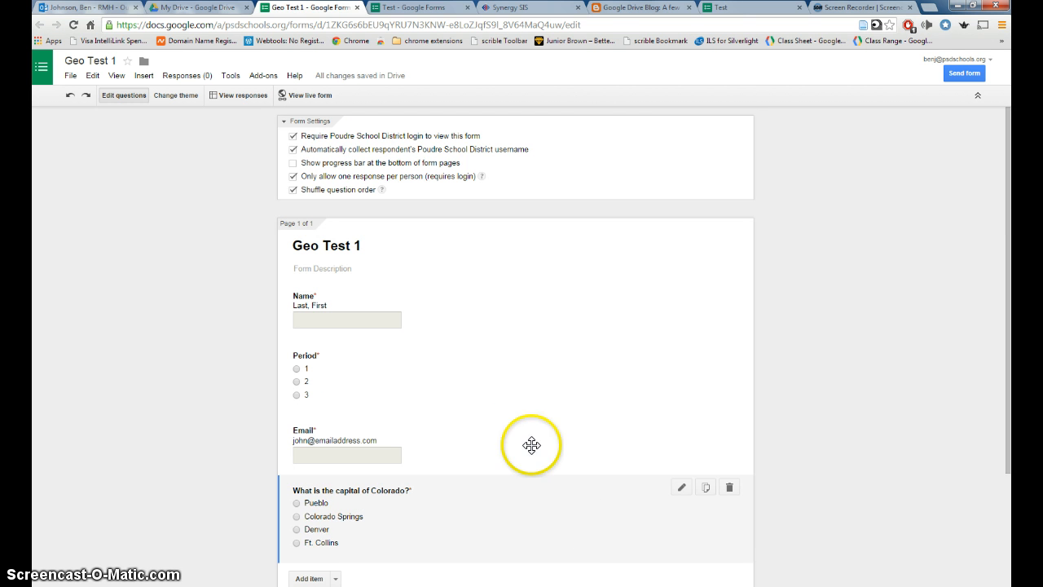
click(172, 94)
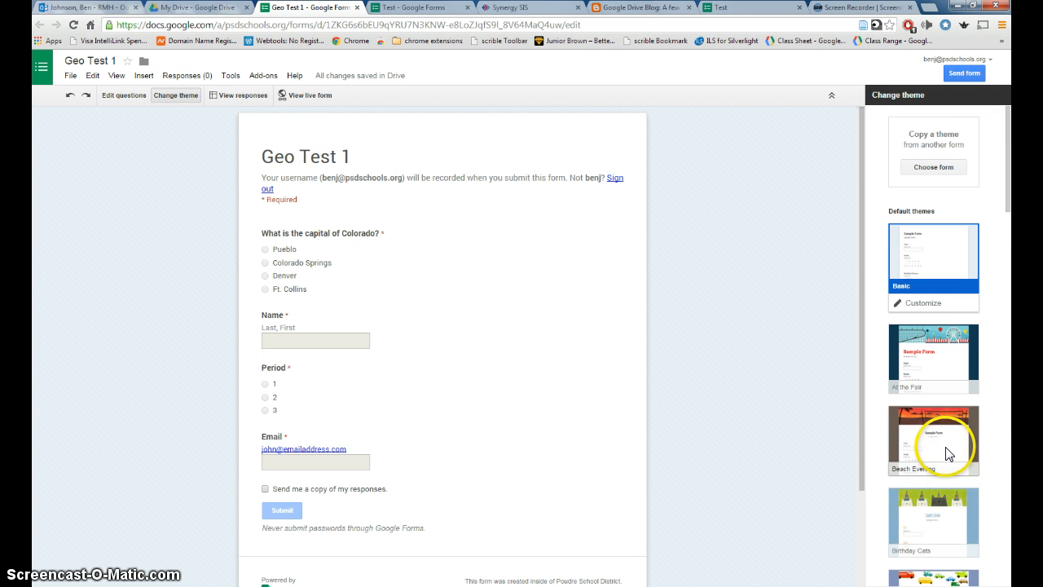
scroll(933, 439, down, 4)
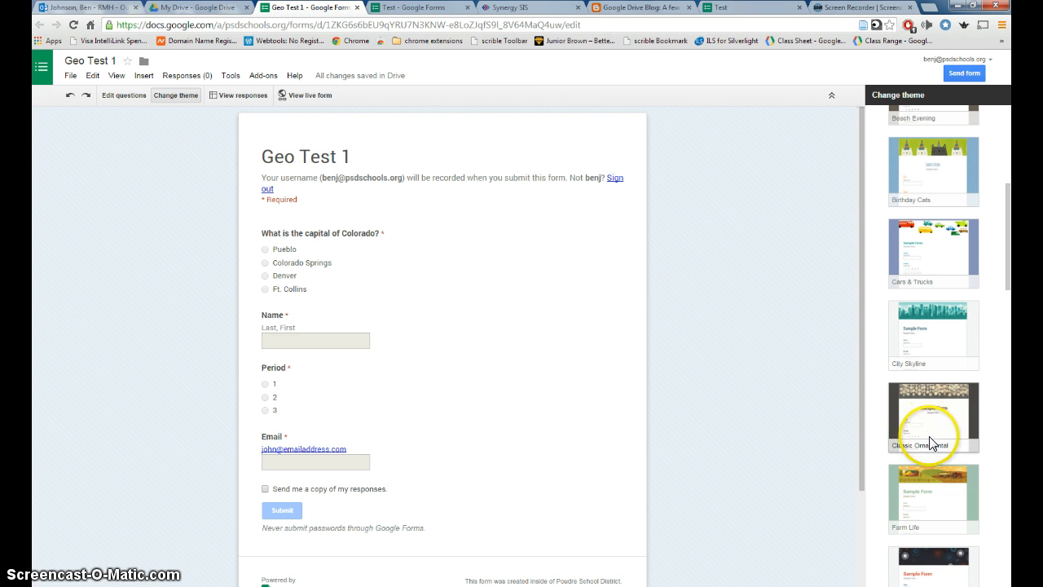
click(929, 436)
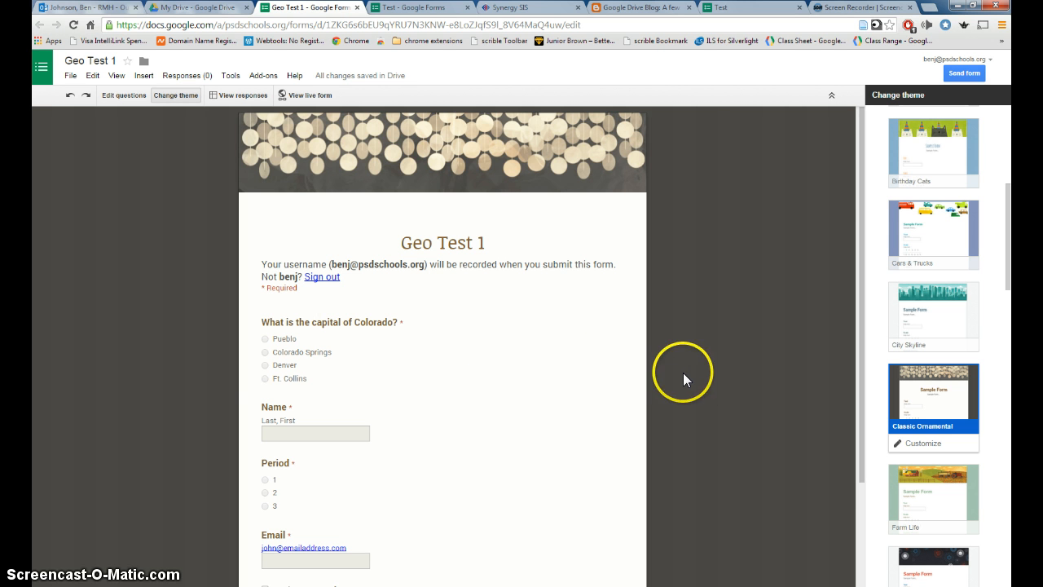
View the live form with its new theme and return to the form editor
click(320, 96)
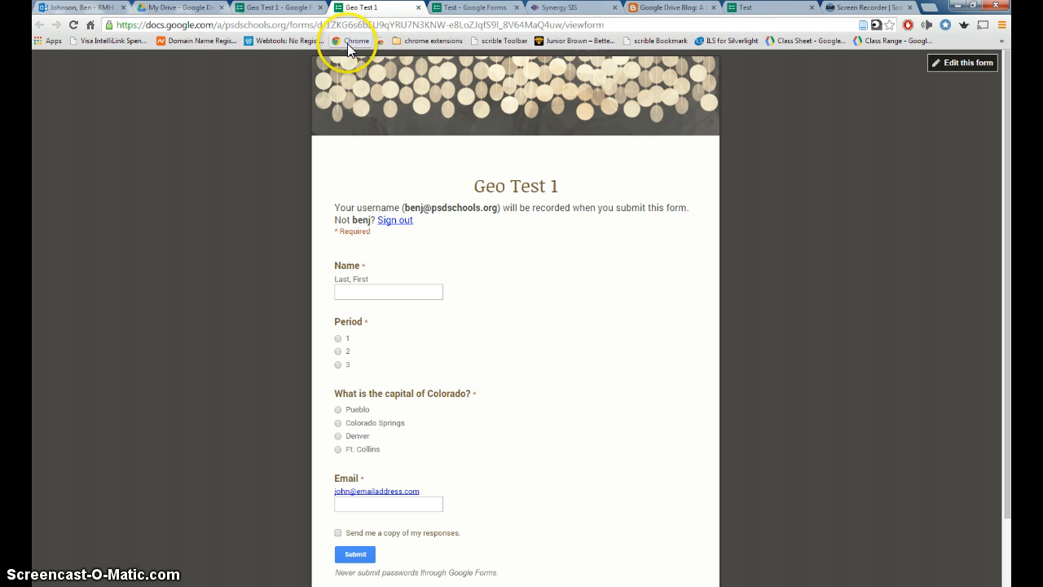
click(282, 8)
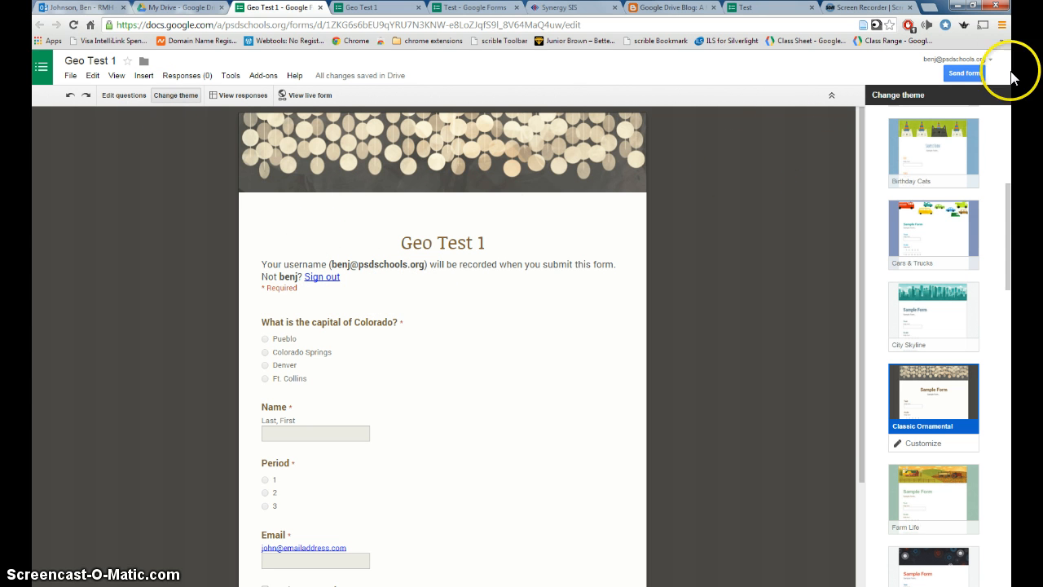
Generate a short URL for sharing the form, select the link and close the sending dialog
click(964, 73)
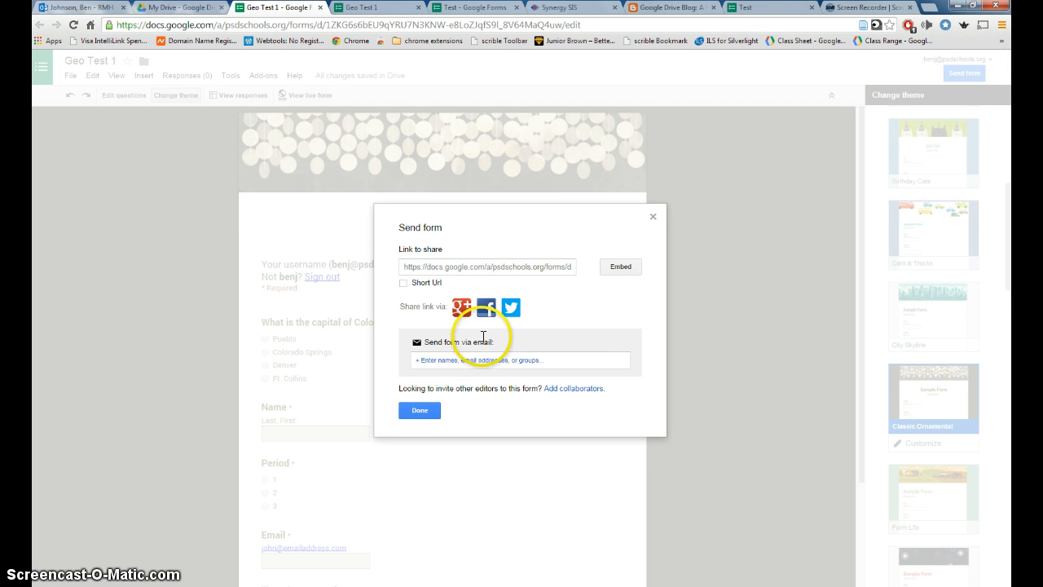
click(402, 283)
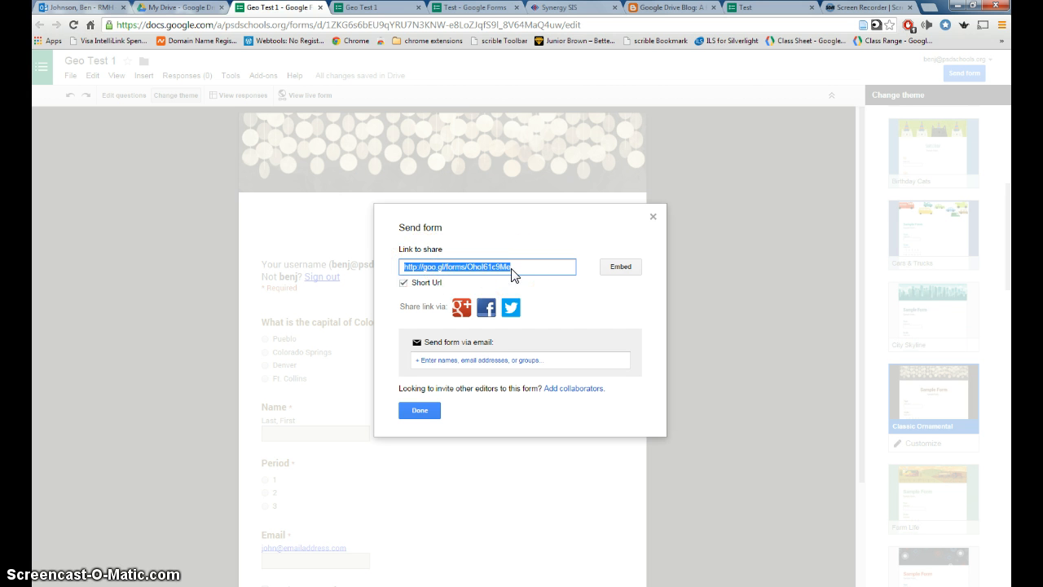
mouse_move(511, 275)
mouse_down()
mouse_move(445, 266)
mouse_move(511, 274)
mouse_up()
mouse_move(511, 274)
mouse_down()
mouse_move(422, 272)
mouse_move(513, 275)
mouse_up()
mouse_move(512, 274)
mouse_down()
mouse_move(458, 264)
mouse_move(526, 267)
mouse_up()
mouse_move(525, 270)
mouse_down()
mouse_move(426, 272)
mouse_move(514, 274)
mouse_up()
mouse_move(516, 274)
mouse_down()
mouse_move(454, 268)
mouse_move(559, 280)
mouse_move(527, 278)
mouse_up()
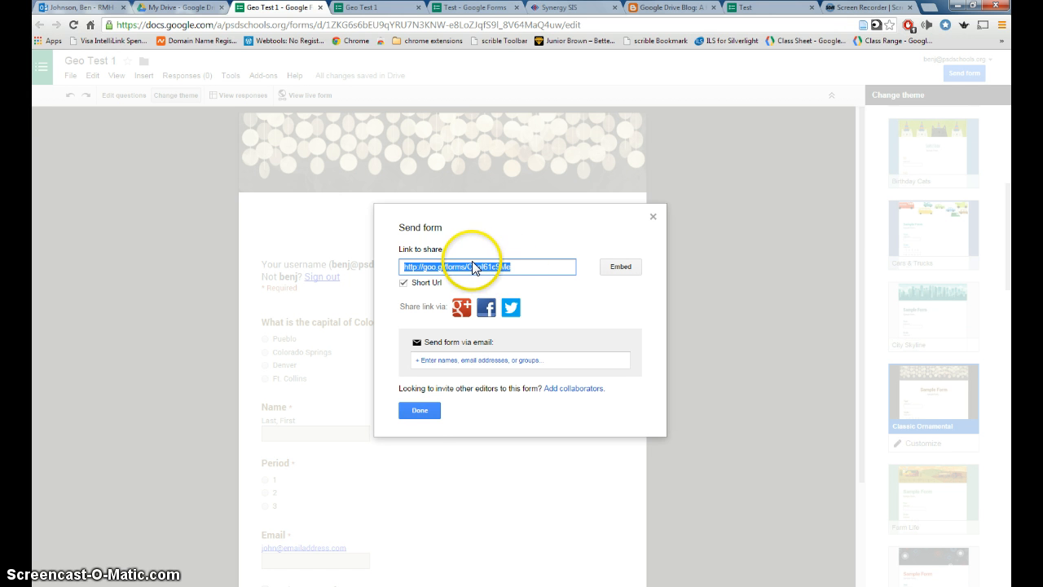
click(419, 412)
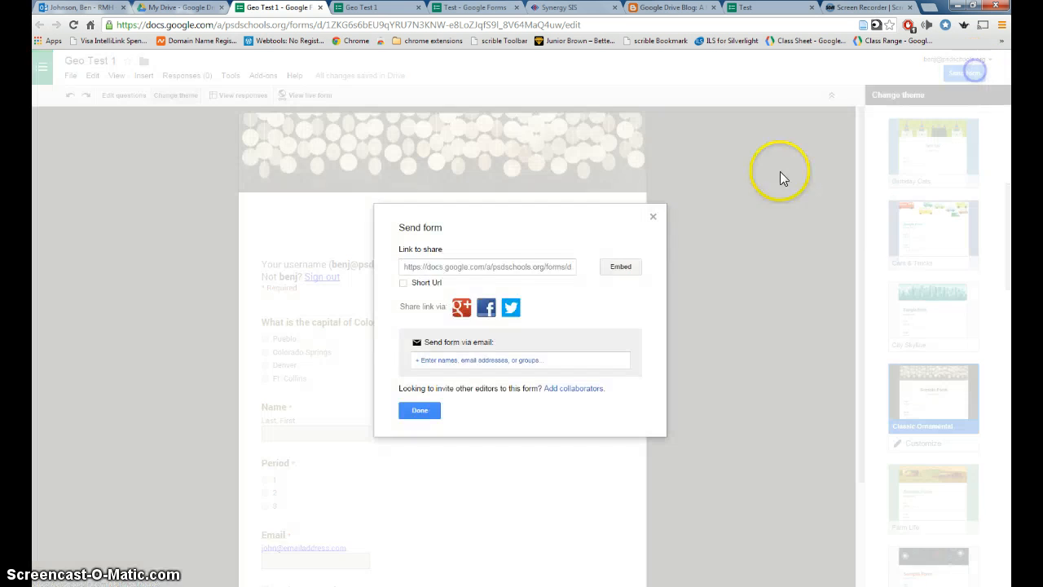
Reopen the form's sending options, generate the short share link again and close the dialog
click(963, 73)
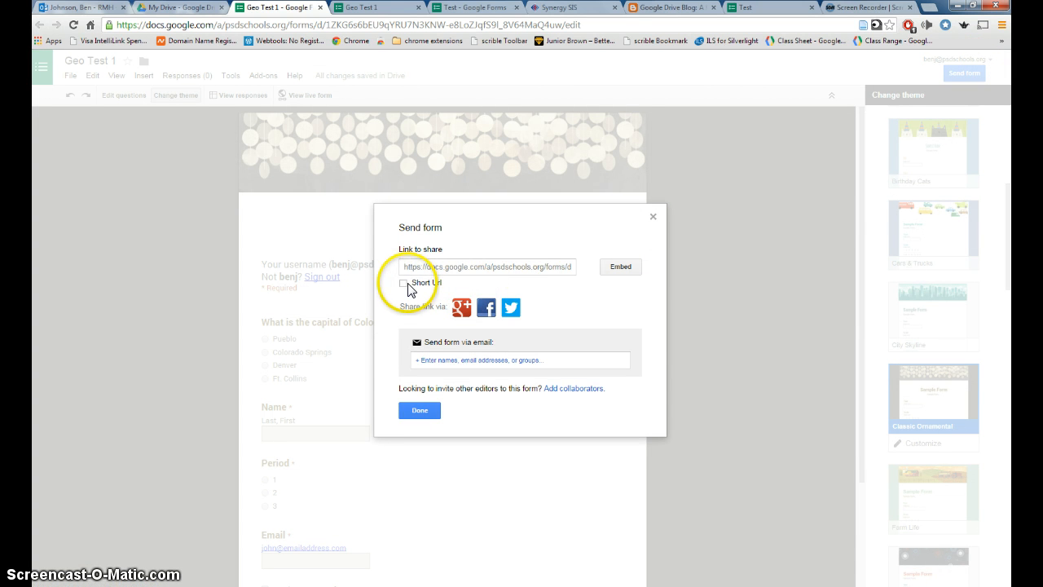
click(403, 283)
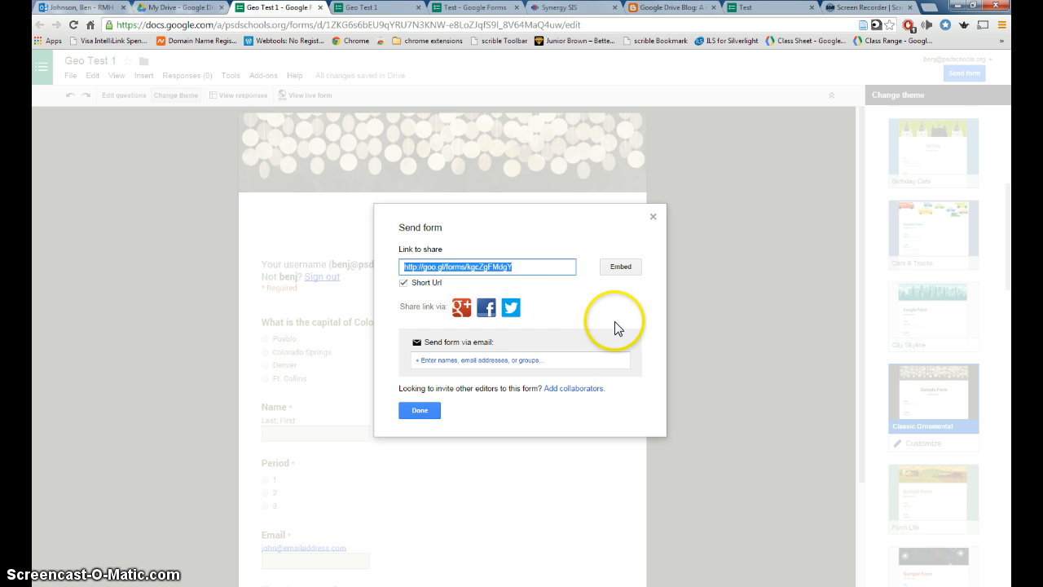
click(412, 409)
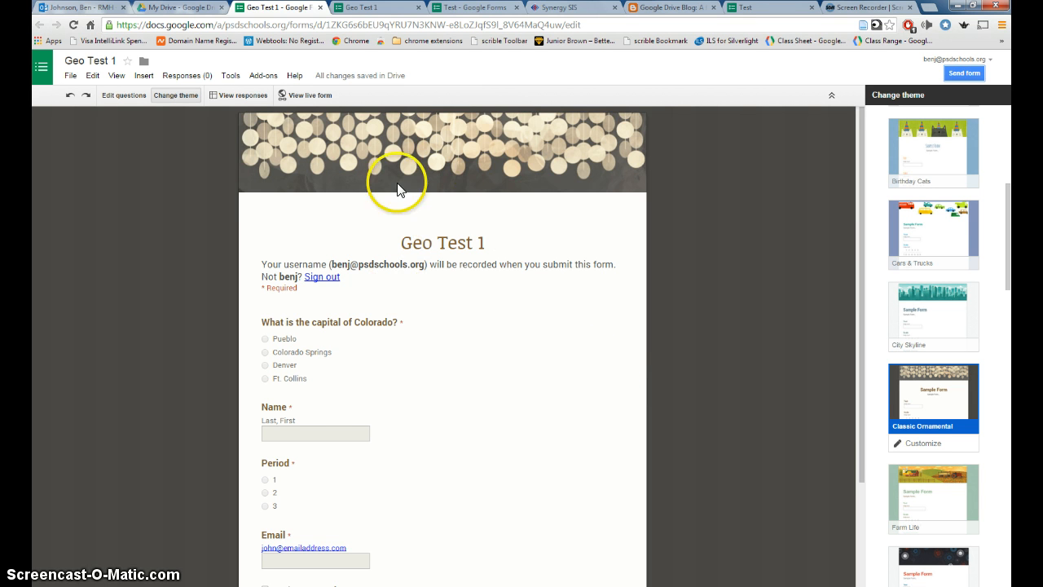
Open the live form again and examine the order of its questions
click(307, 96)
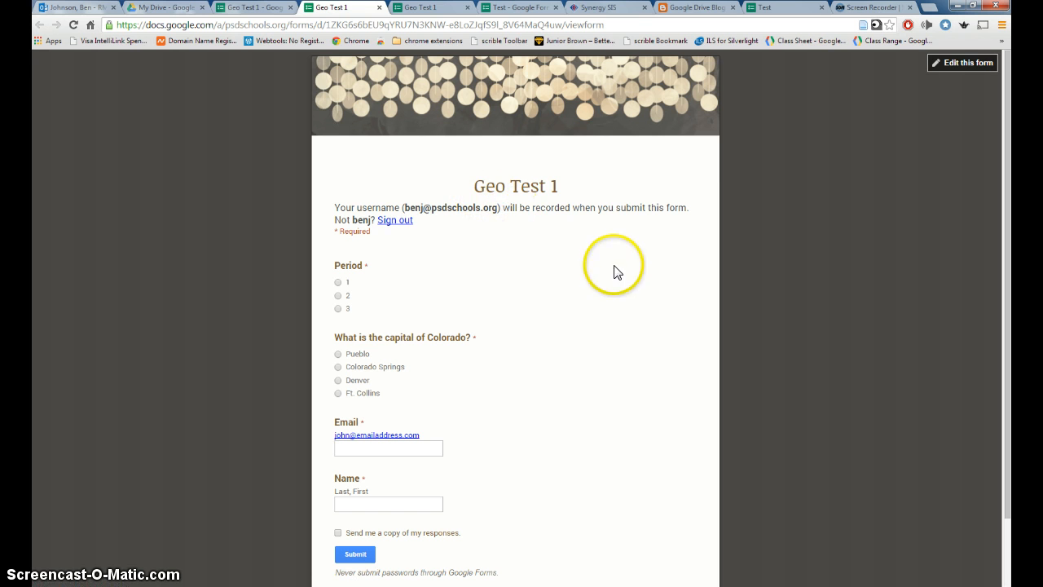
scroll(558, 271, down, 1)
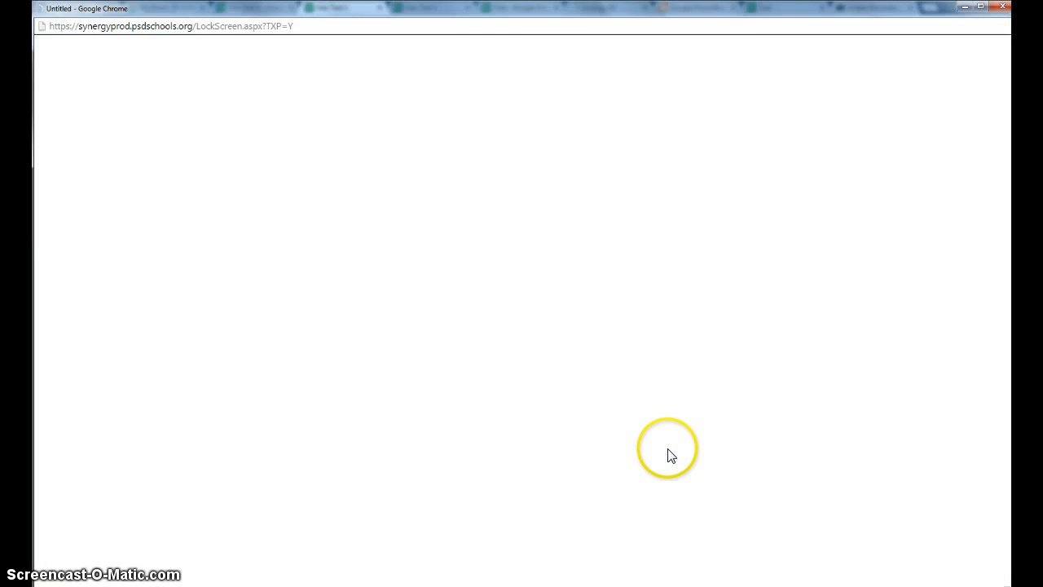
Submit a test response with period 1, Denver as Colorado's capital, the teacher's email address and the name TEACHER
click(954, 10)
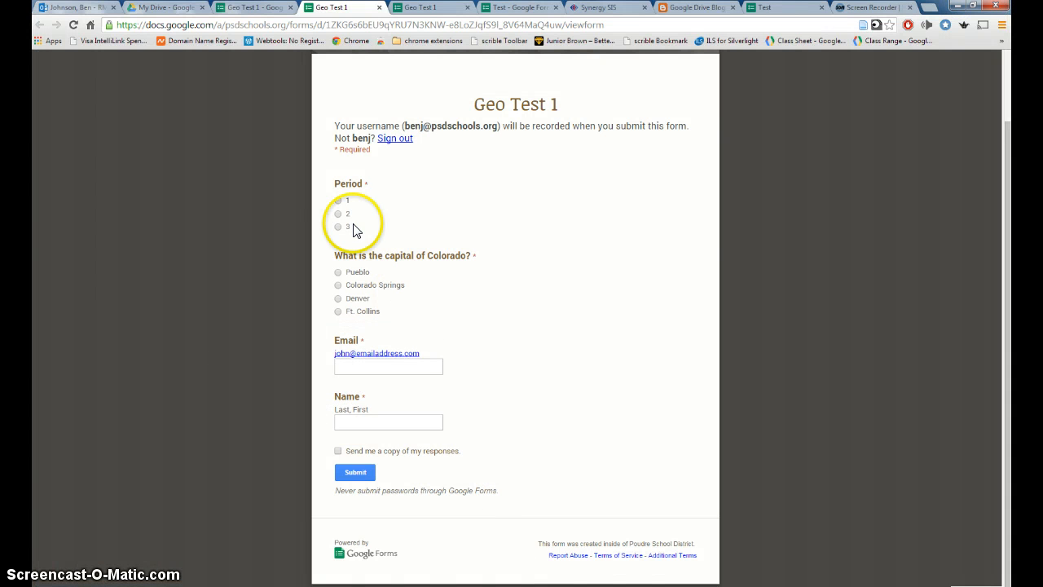
click(338, 200)
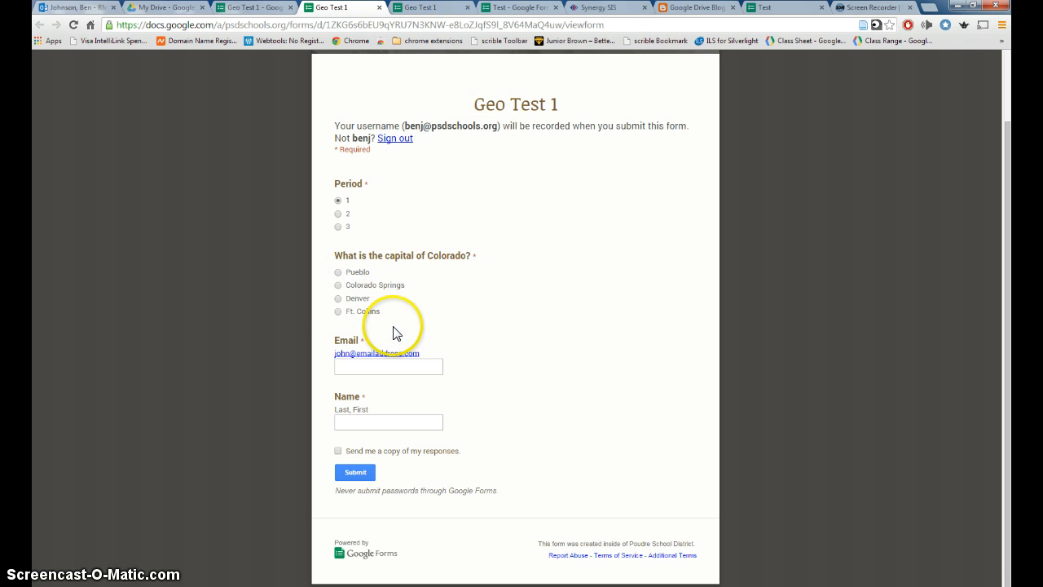
click(338, 298)
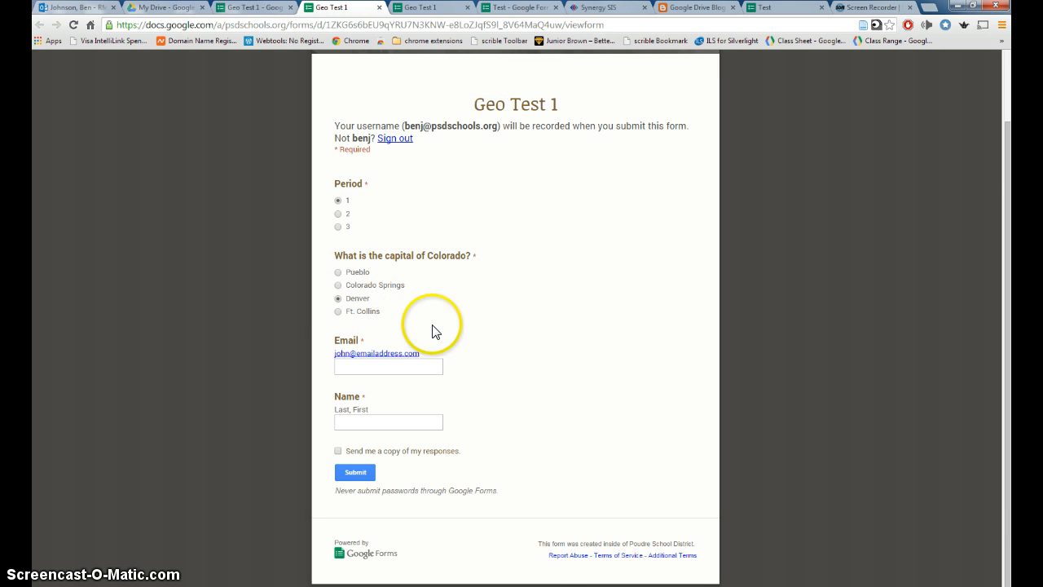
click(374, 365)
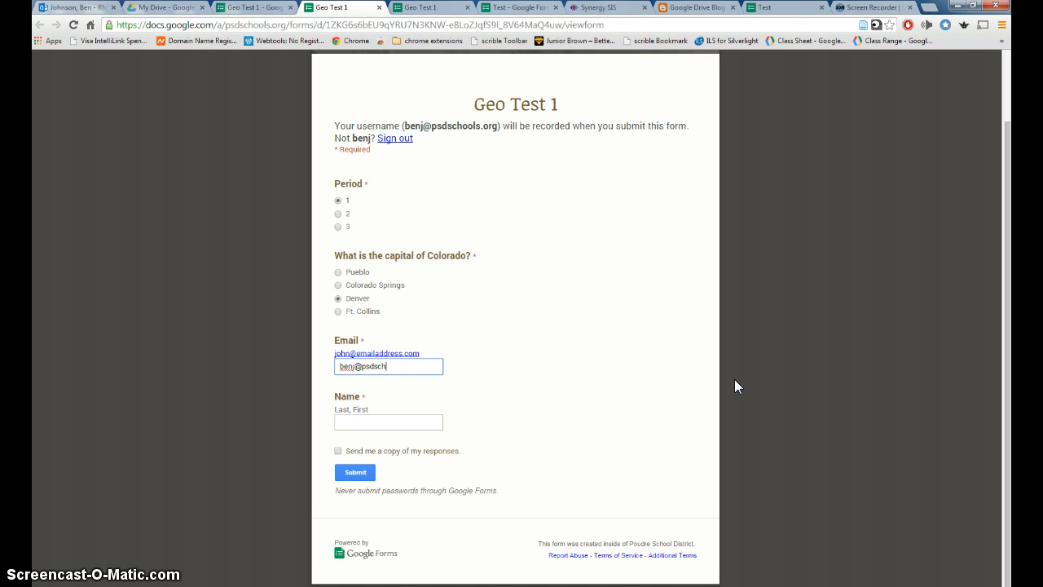
key(Tab)
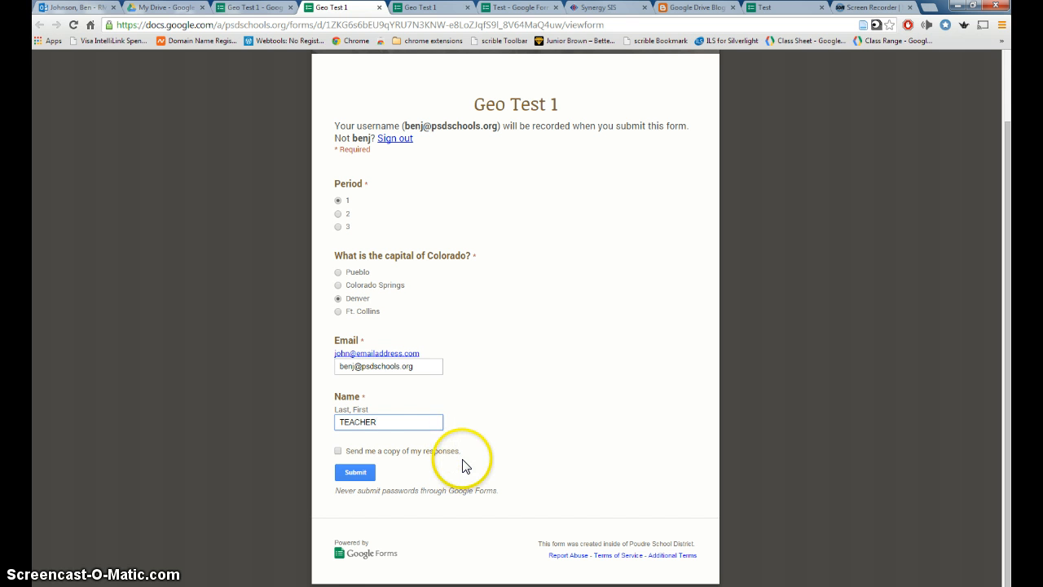
click(355, 477)
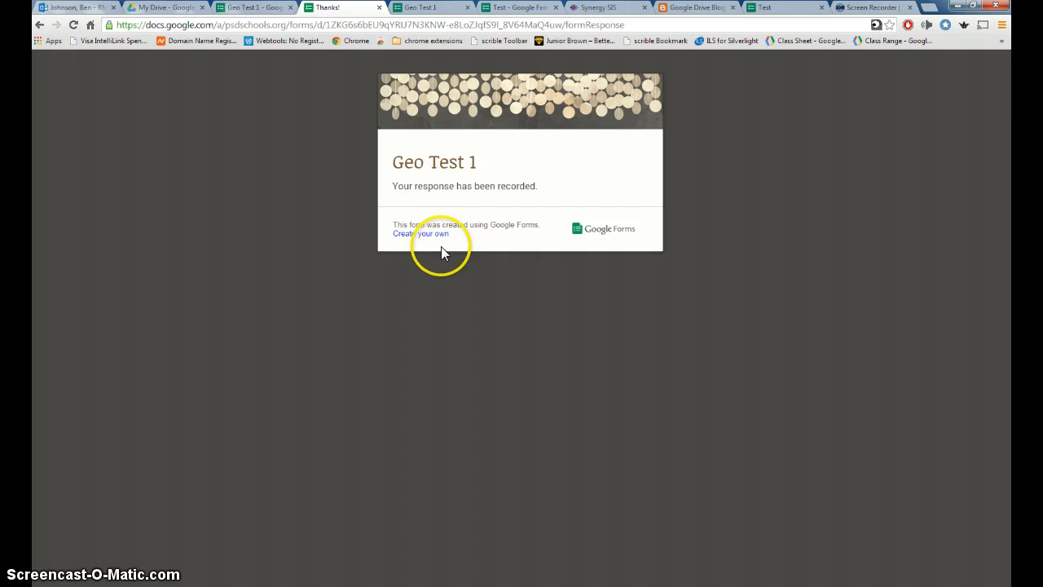
Check the live form from the editor, then return to editing the questions and turn off the limit of one response per person
click(263, 10)
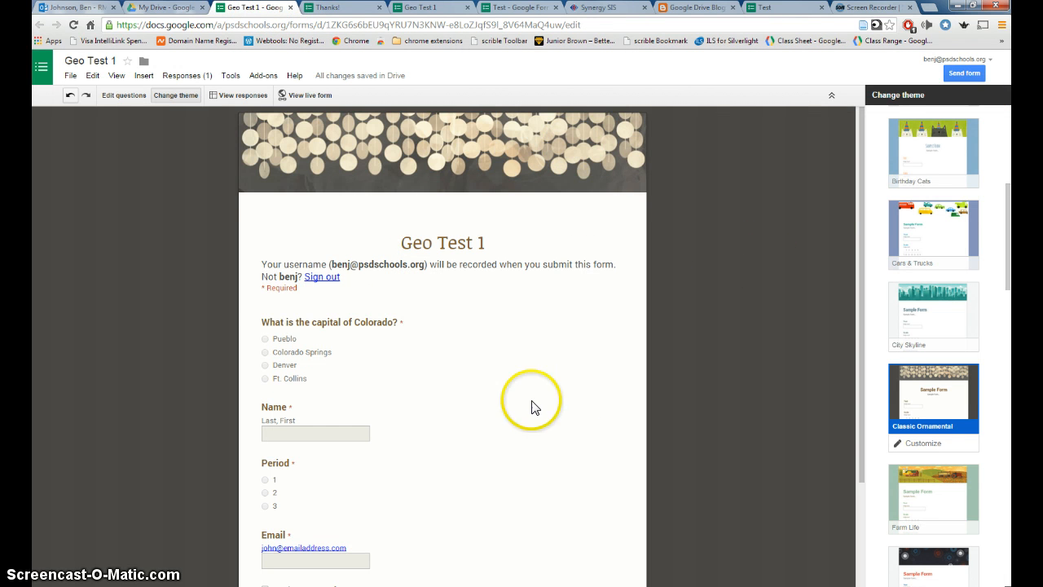
click(308, 94)
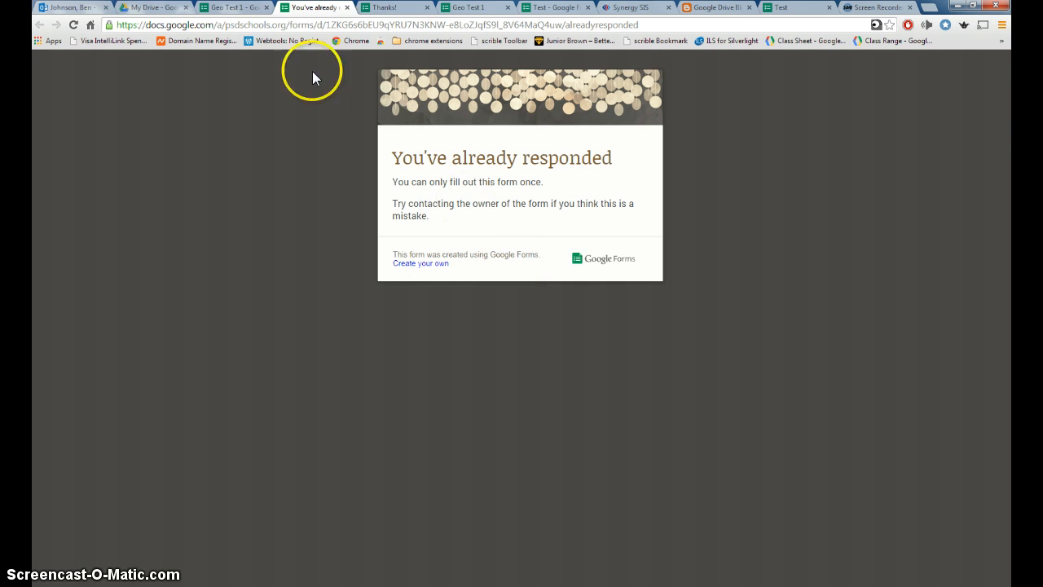
click(242, 10)
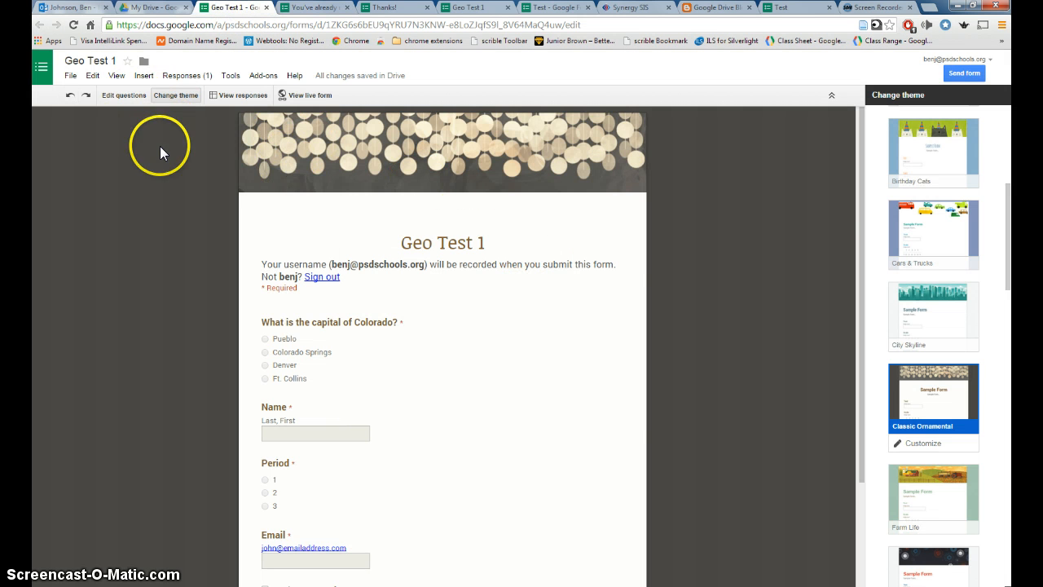
click(140, 95)
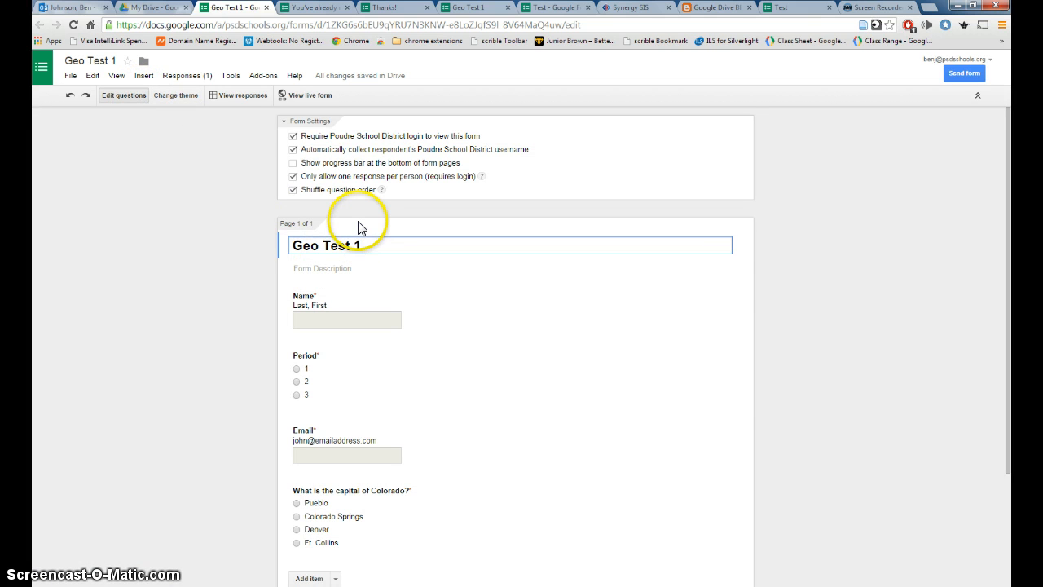
click(292, 176)
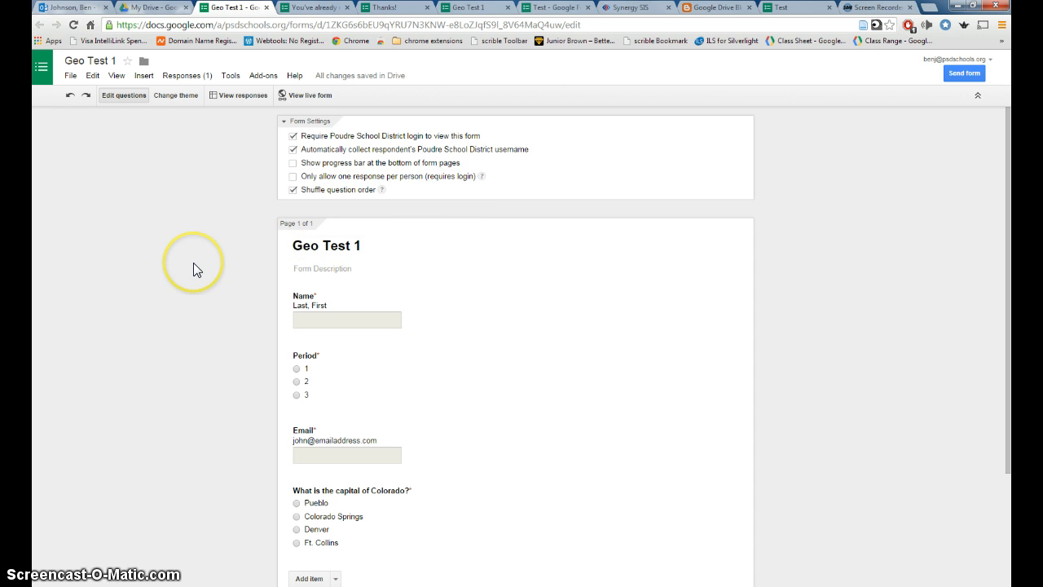
Open the live form and submit a response with period 2, Pueblo, a sample student email address and the name Student 1
click(314, 95)
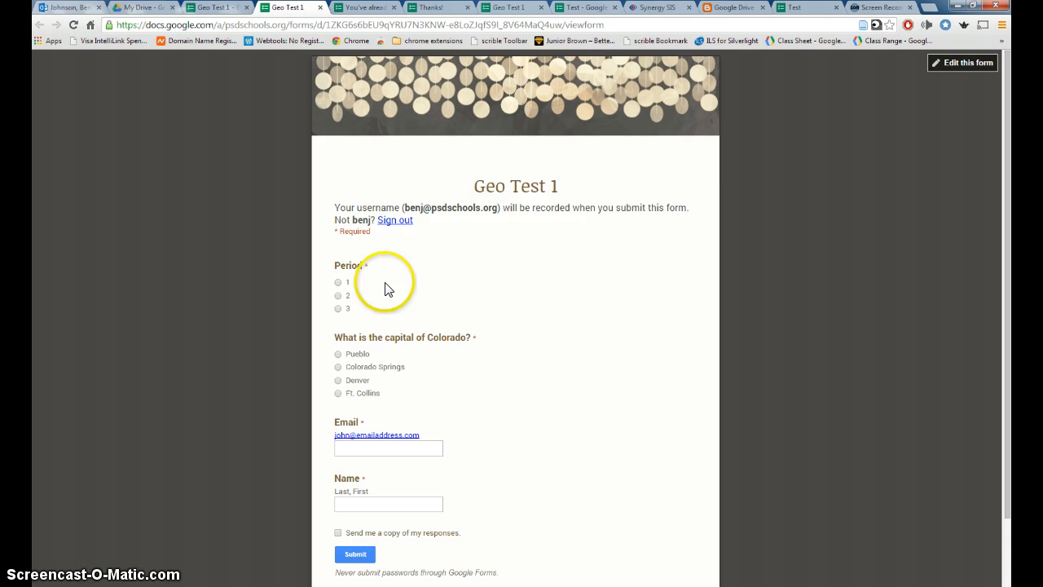
click(338, 295)
click(338, 354)
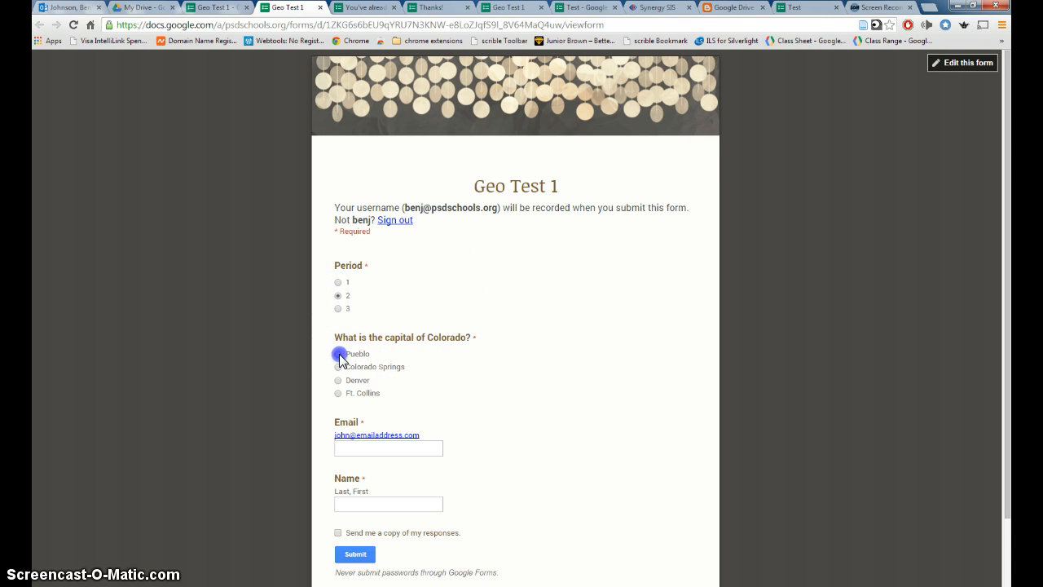
scroll(554, 383, down, 1)
click(392, 366)
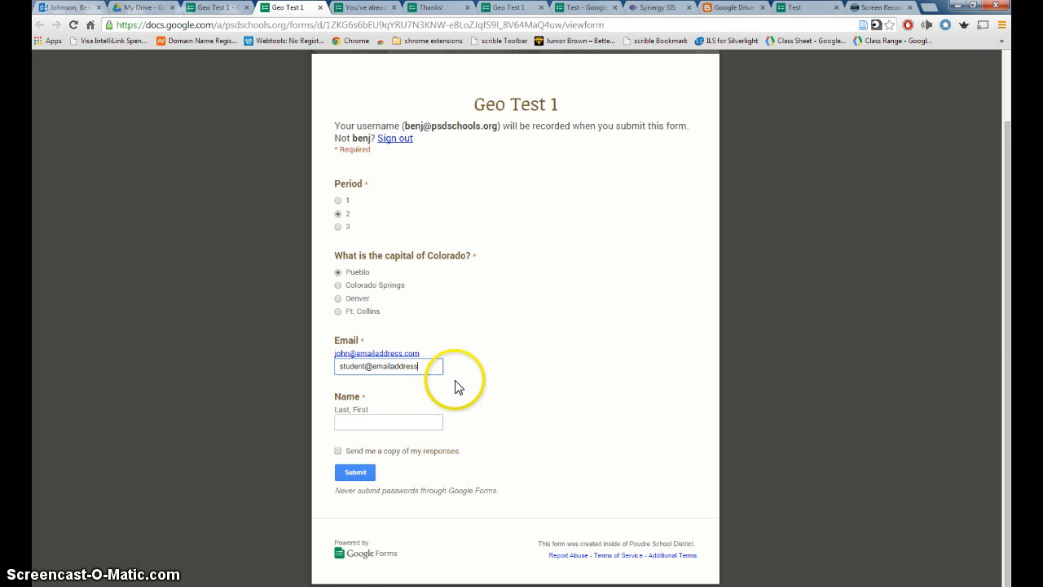
text(student@emailaddress.com)
key(Tab)
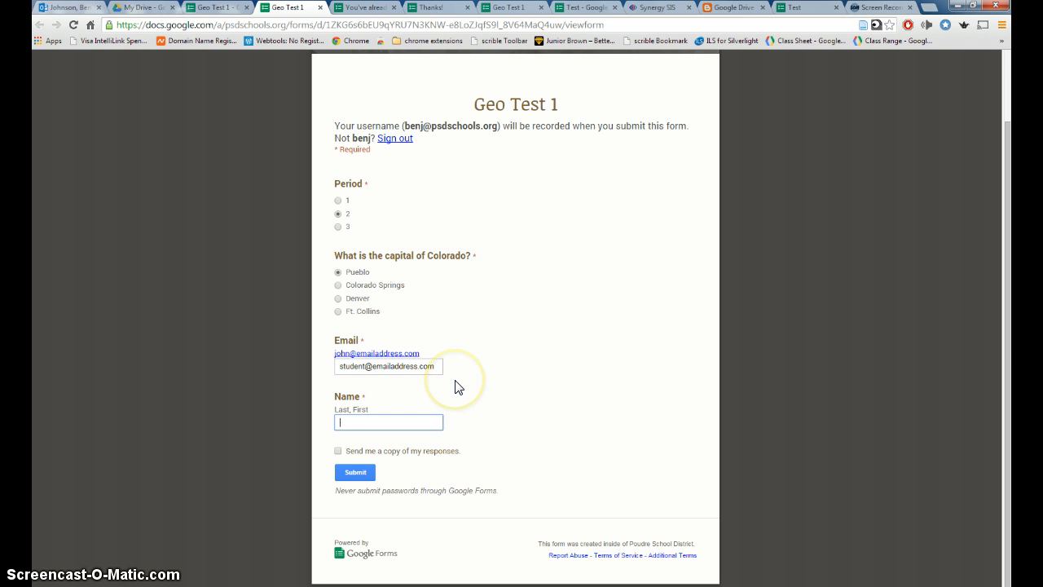
text(S)
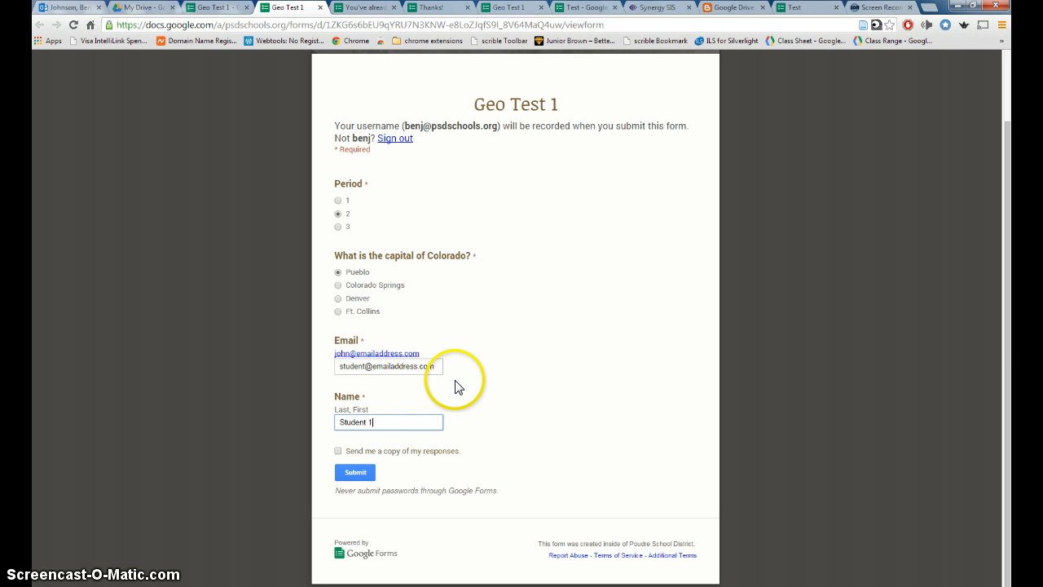
text(tudent 1)
click(359, 473)
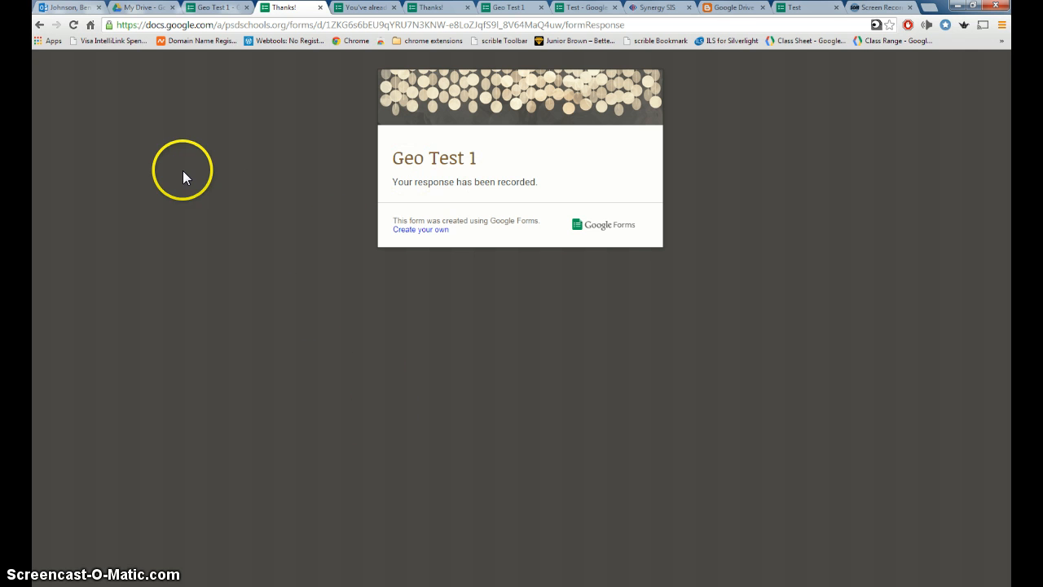
Switch to Google Drive, refresh the file list and open the Geo Test 1 (Responses) spreadsheet
click(138, 7)
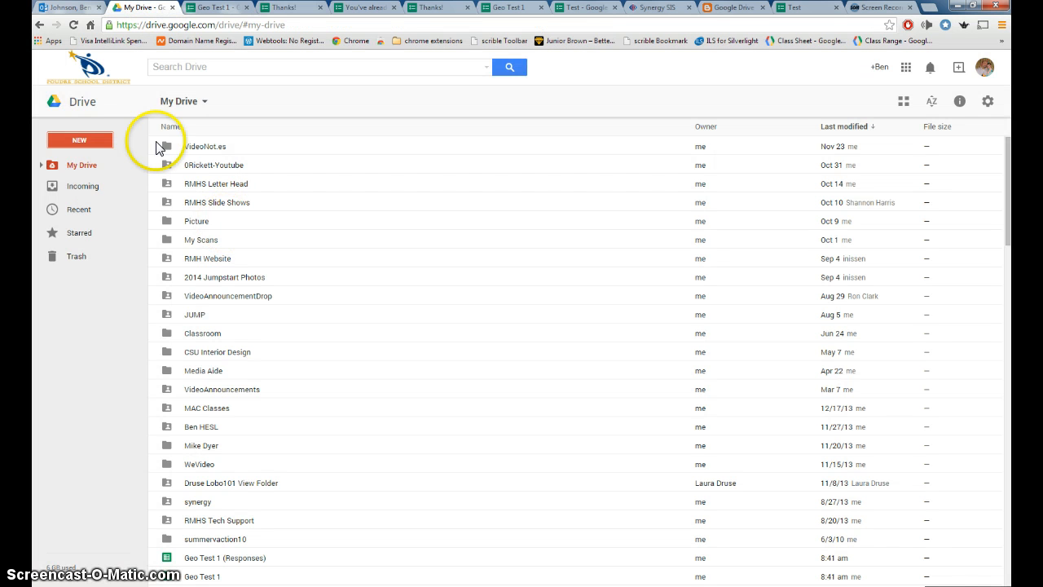
click(74, 24)
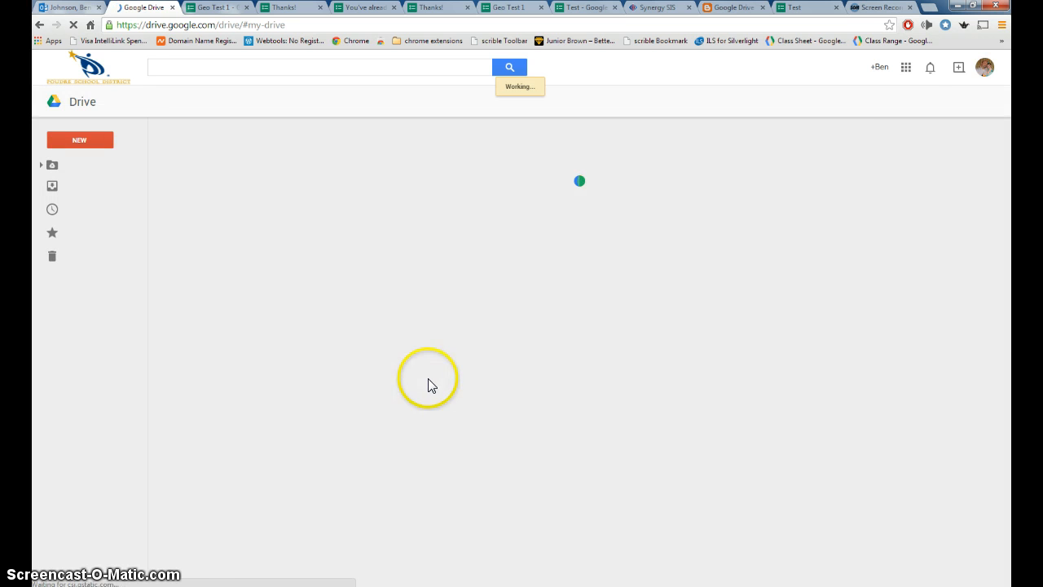
scroll(470, 343, down, 2)
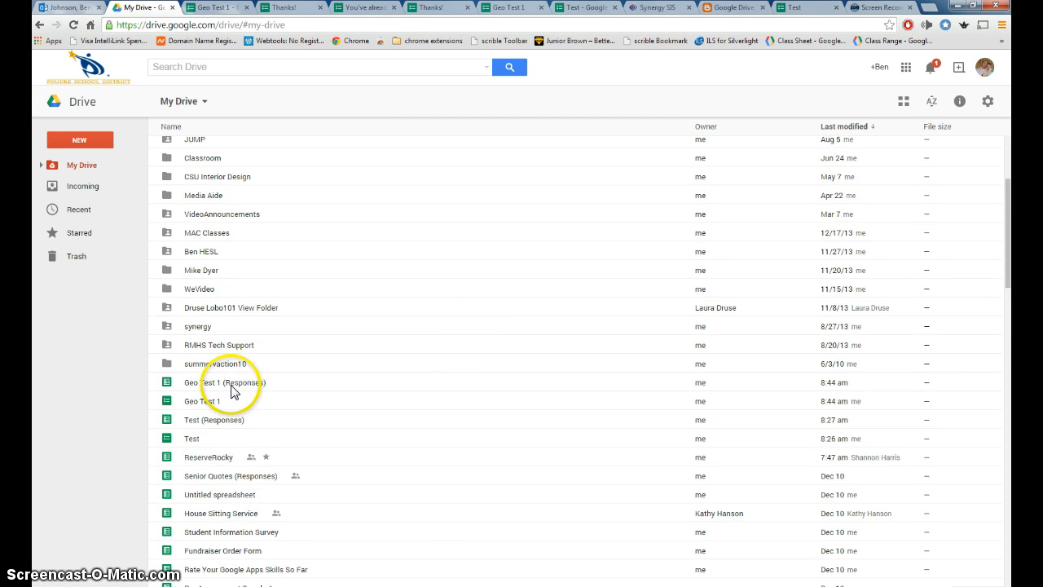
click(195, 384)
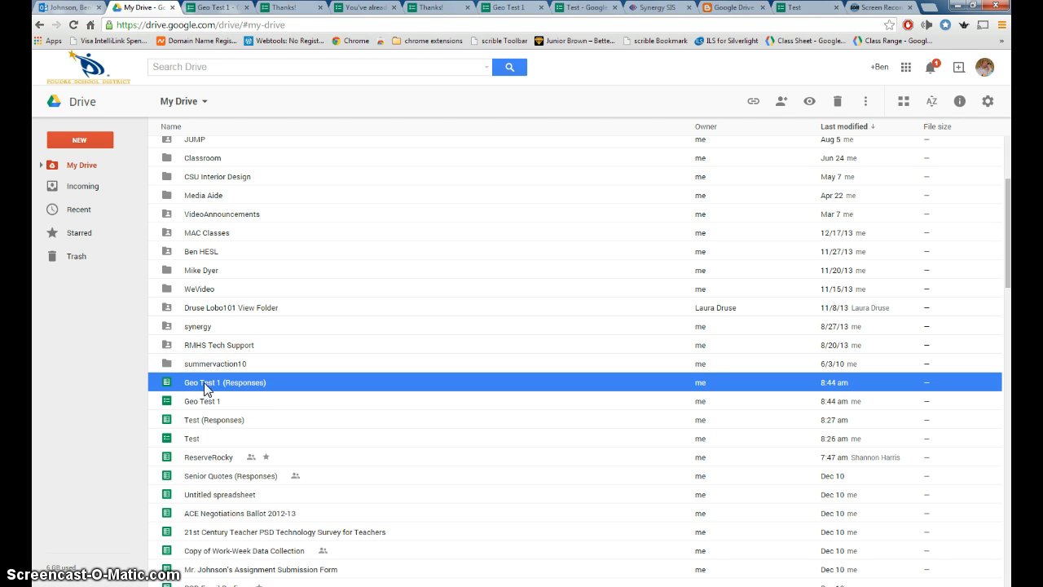
double_click(205, 383)
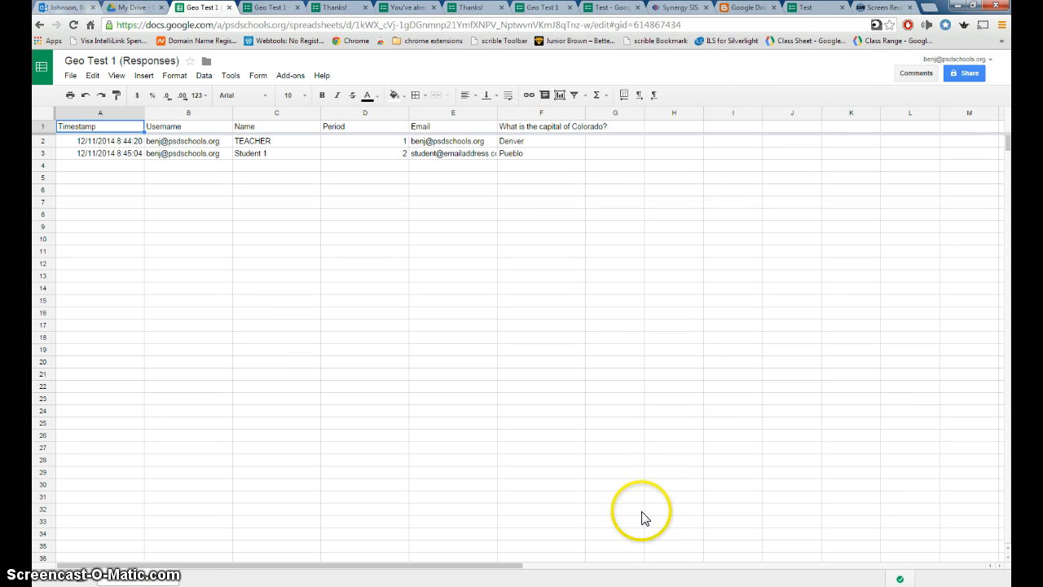
Search the spreadsheet add-on store for Flubaroo and try to open its management options
click(290, 75)
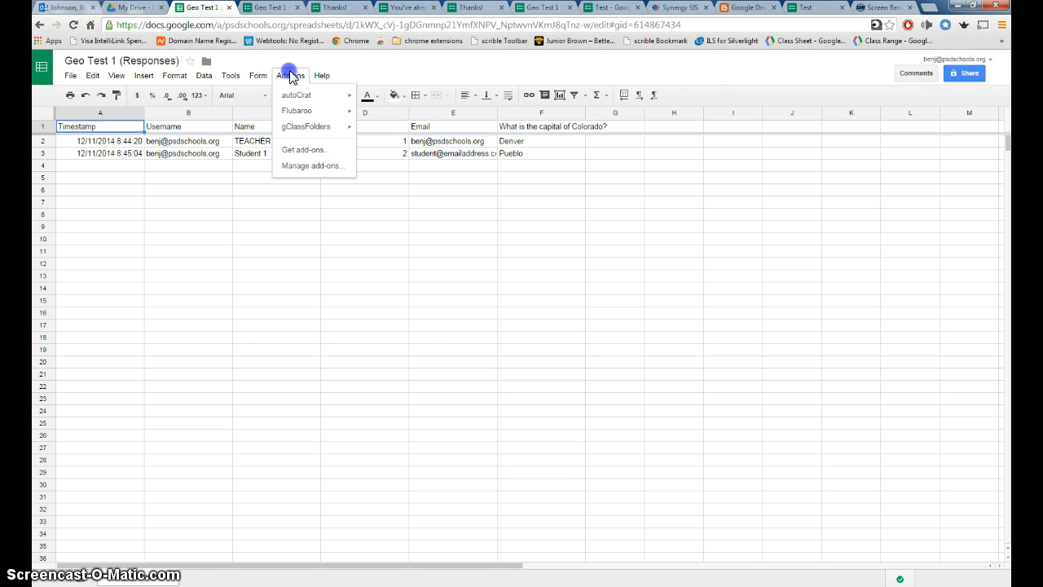
click(298, 96)
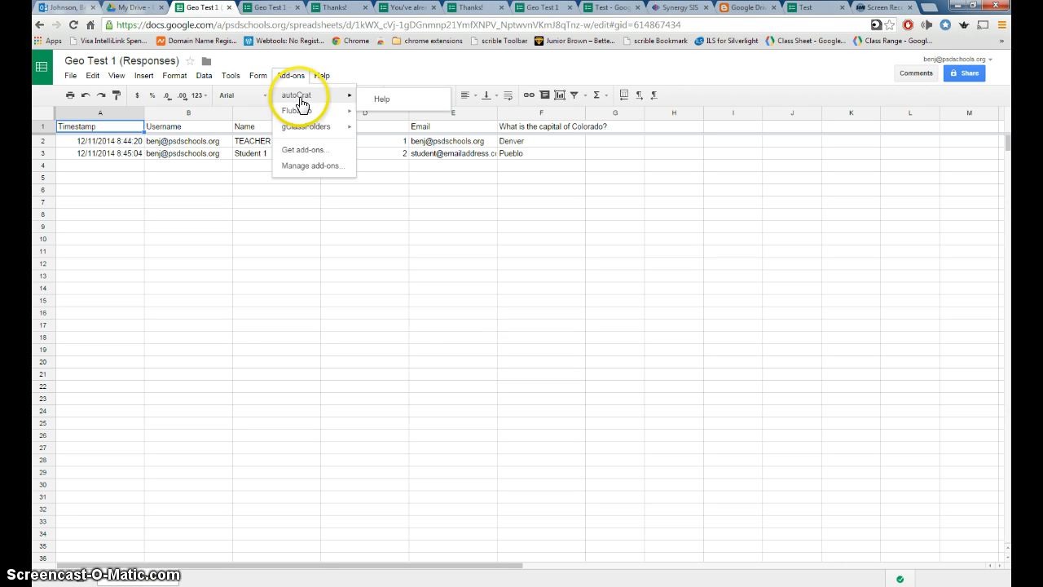
mouse_move(320, 117)
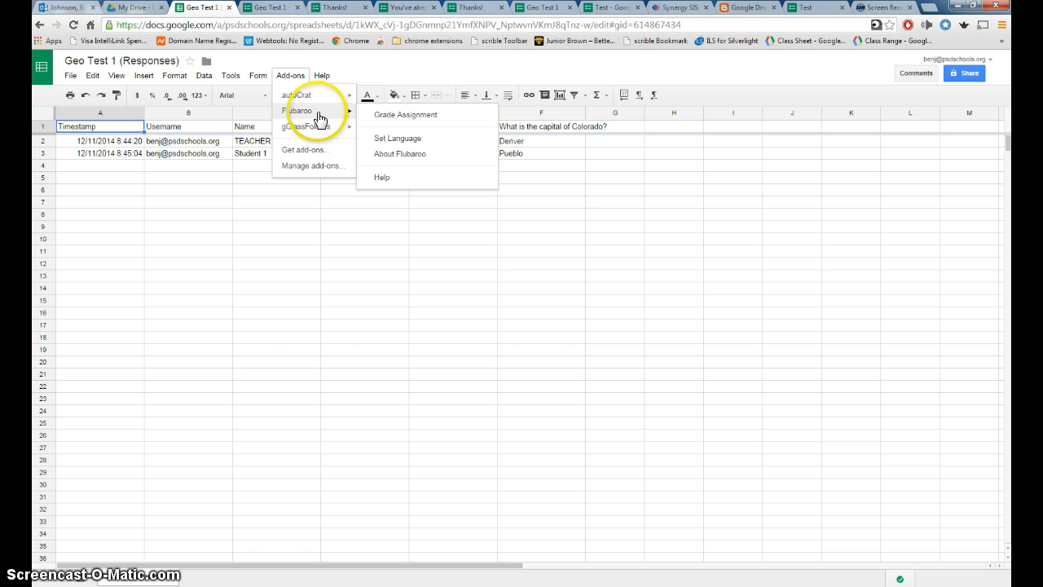
click(313, 155)
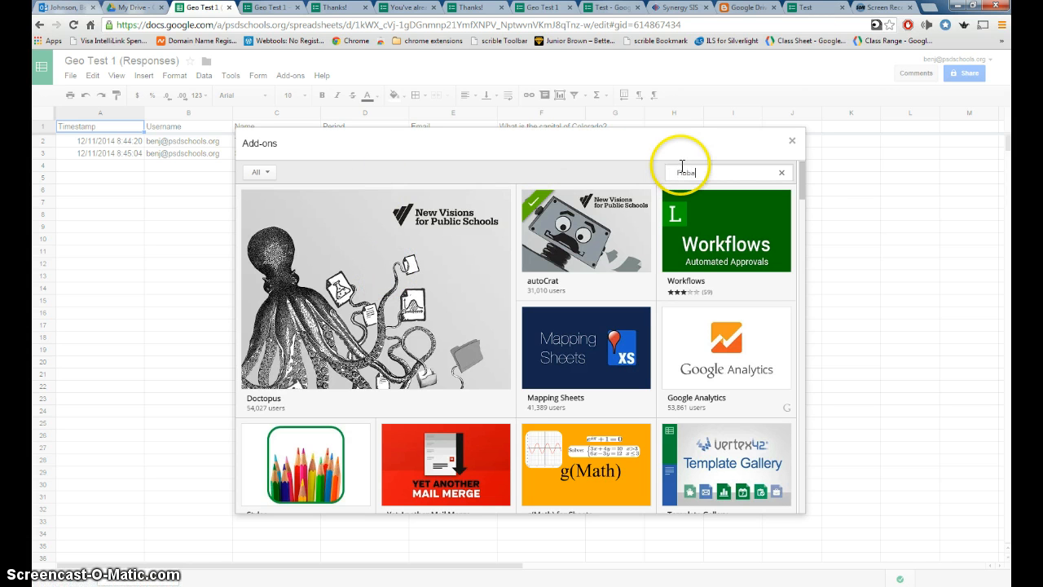
key(Return)
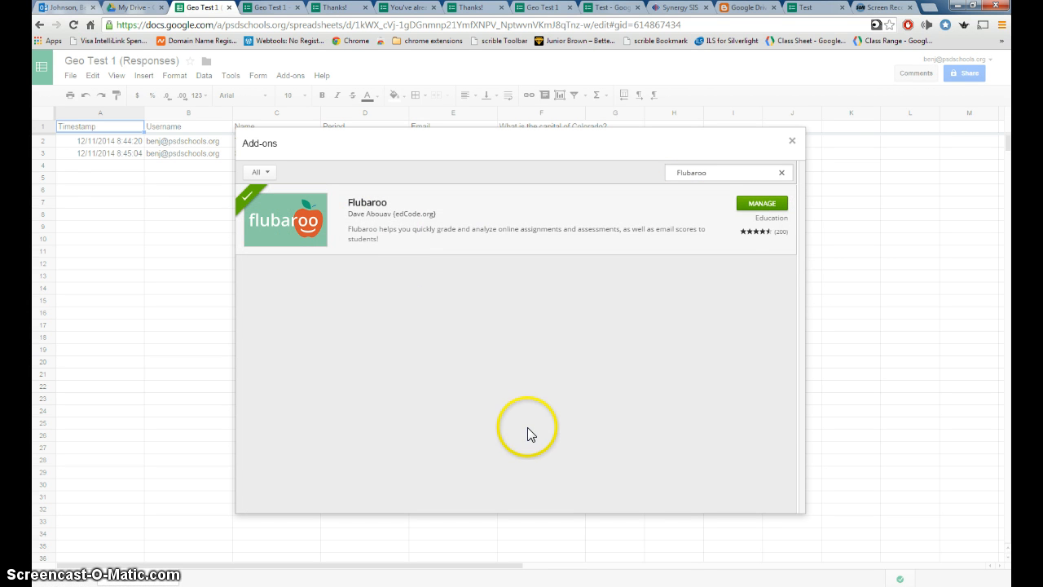
click(770, 210)
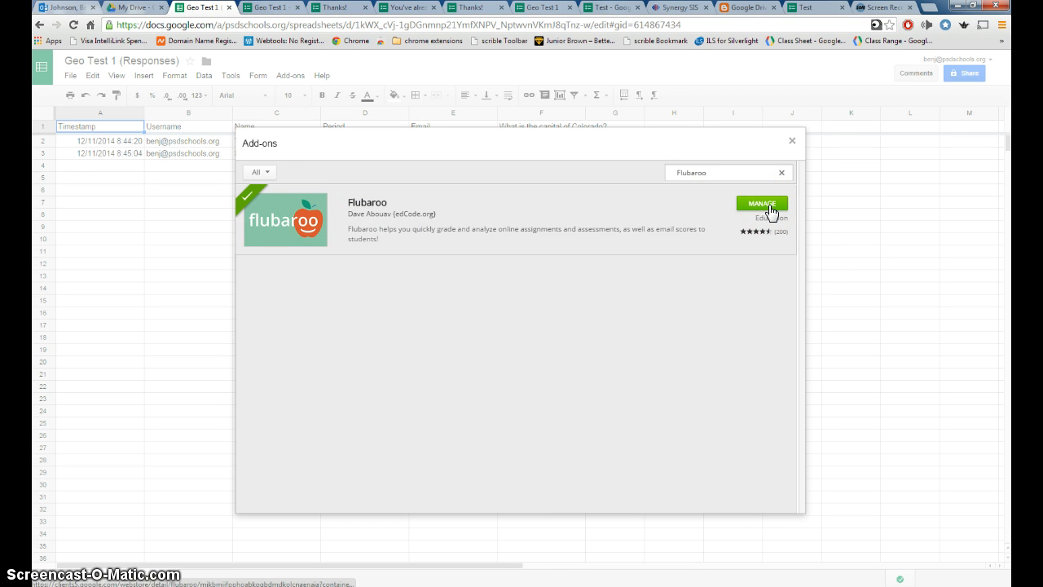
click(766, 208)
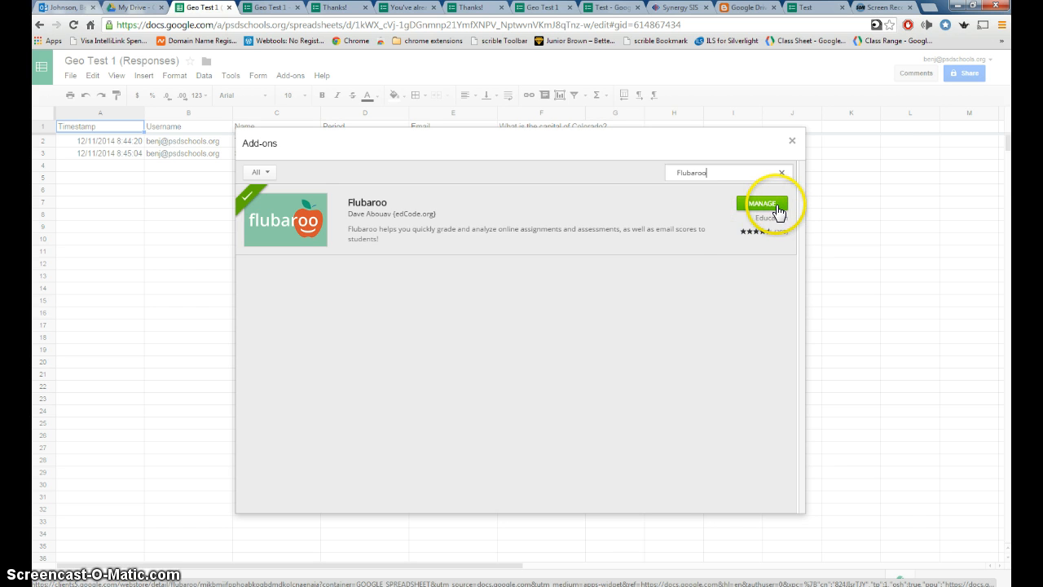
click(768, 209)
click(815, 378)
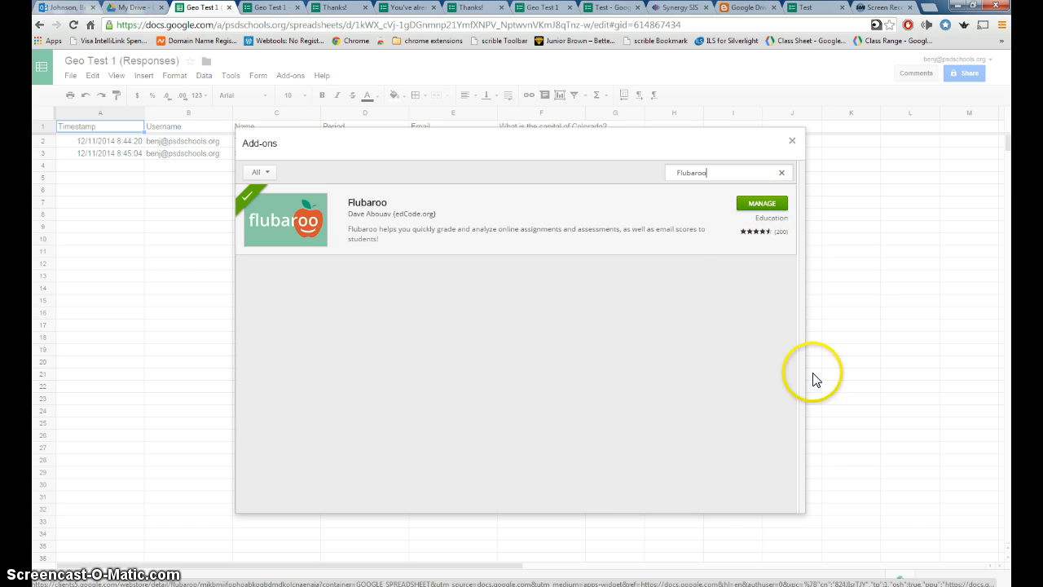
click(791, 140)
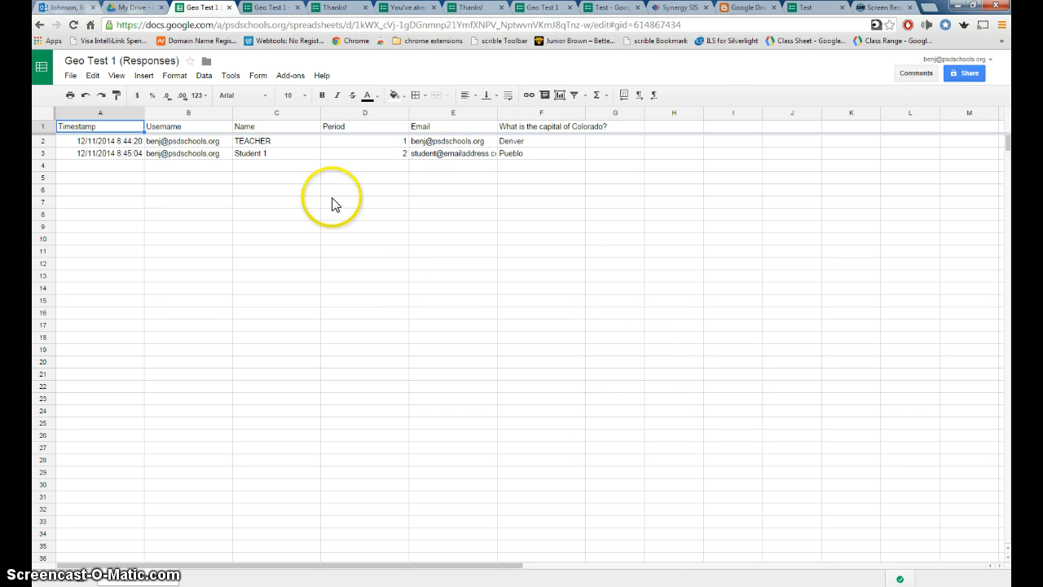
Start grading the assignment with Flubaroo and grant the updated add-on the permissions it requests
click(290, 75)
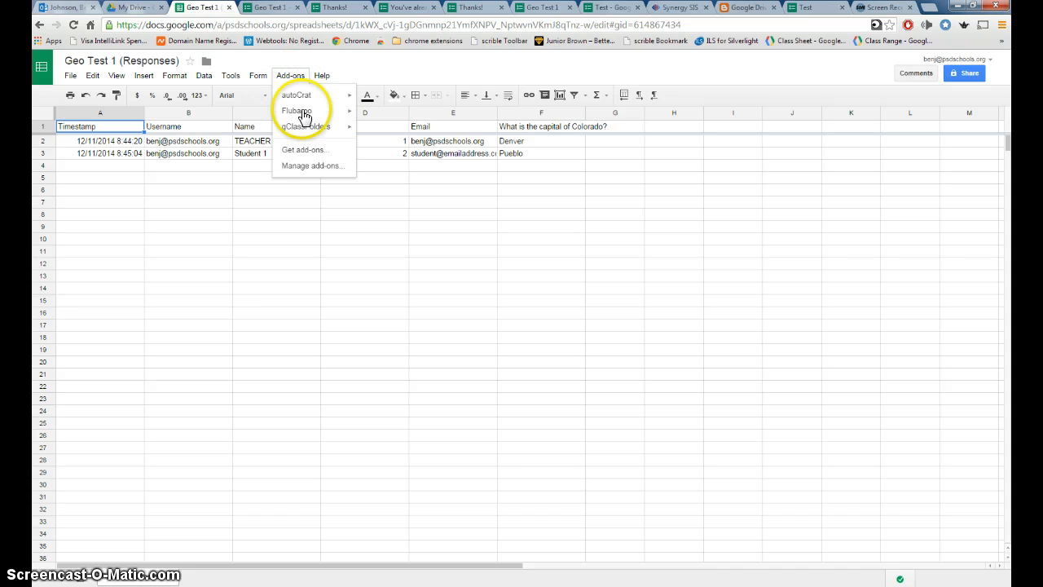
mouse_move(307, 118)
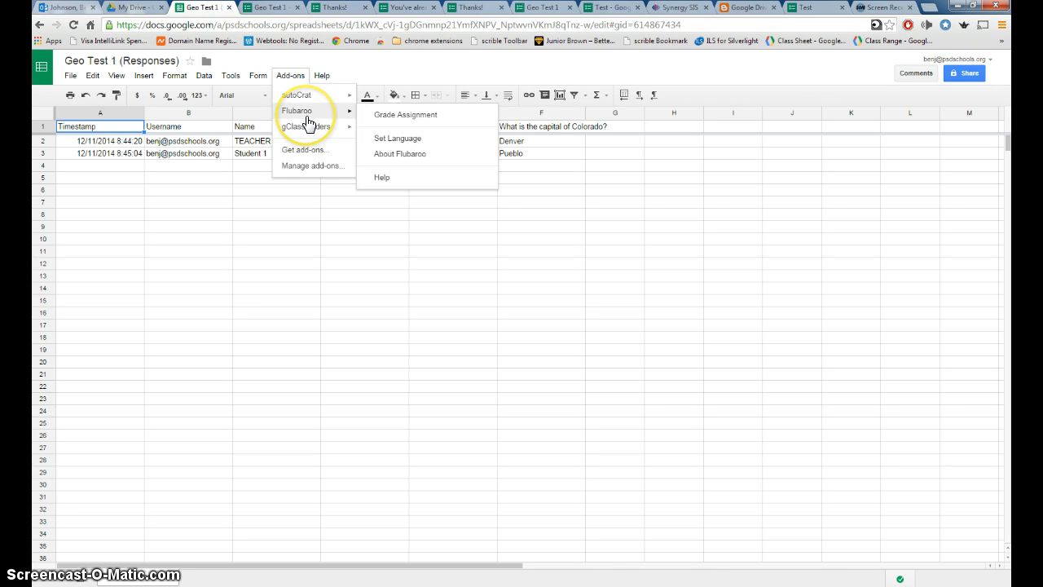
click(414, 116)
click(519, 405)
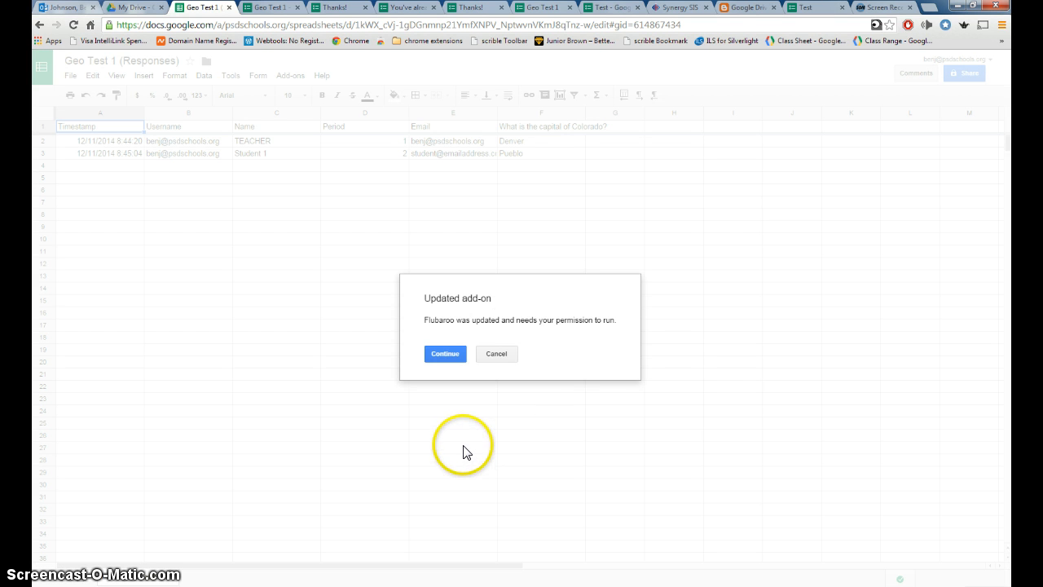
click(448, 355)
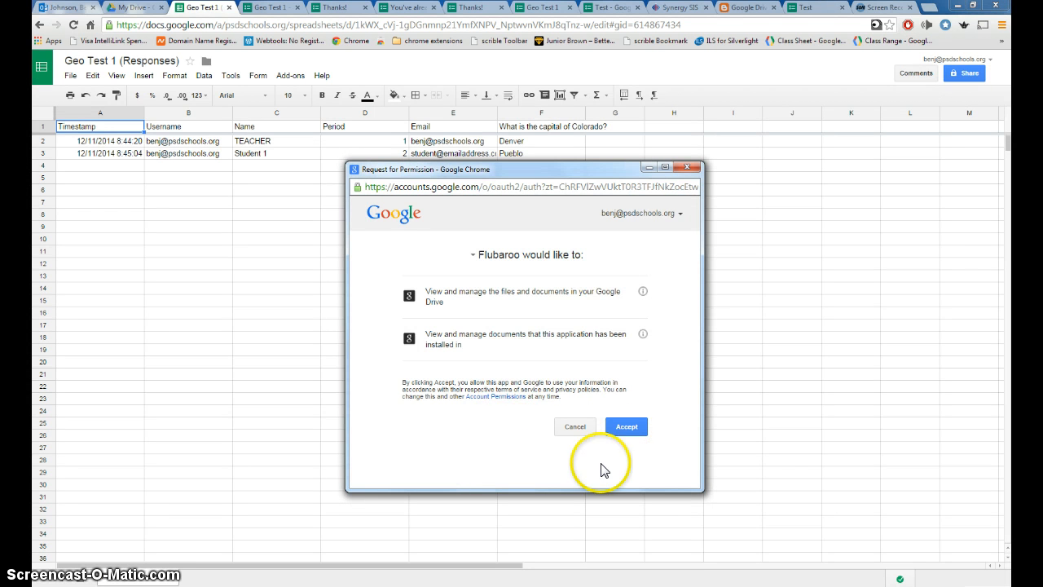
click(616, 426)
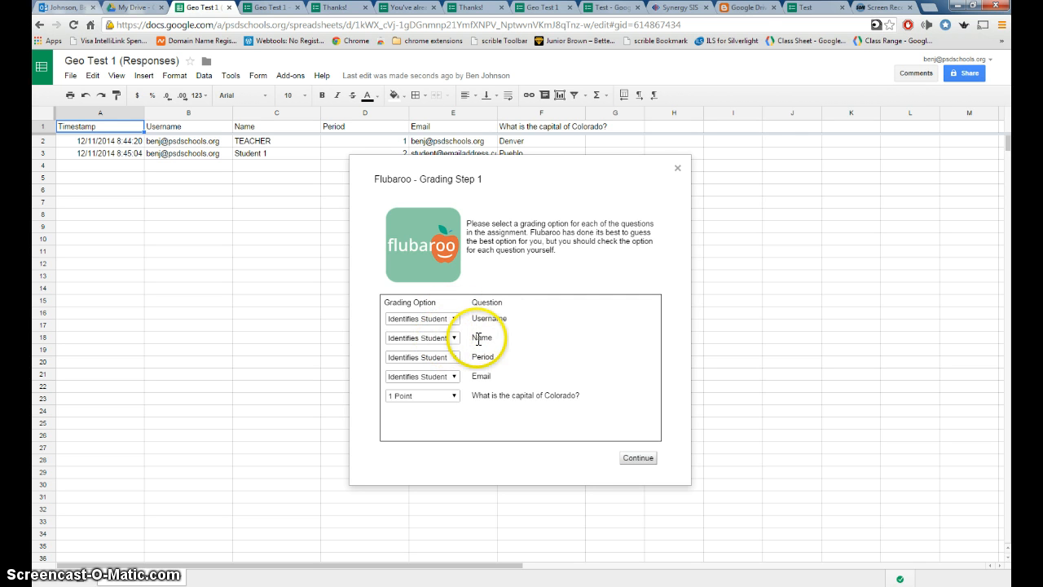
Keep Email as Identifies Student, set the Colorado capital question to 5 Points, and continue to the second grading step
click(452, 377)
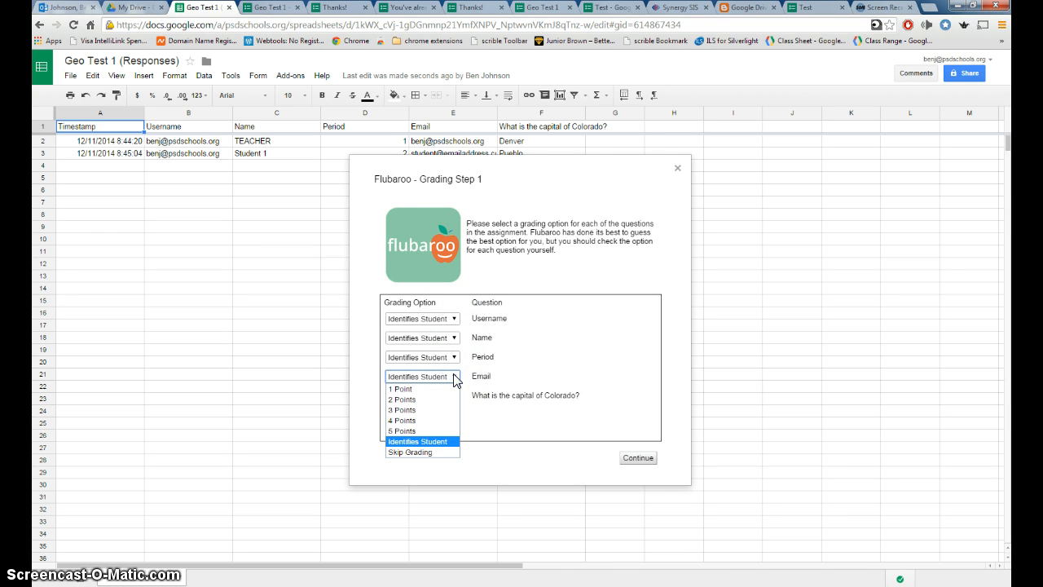
click(454, 378)
click(454, 377)
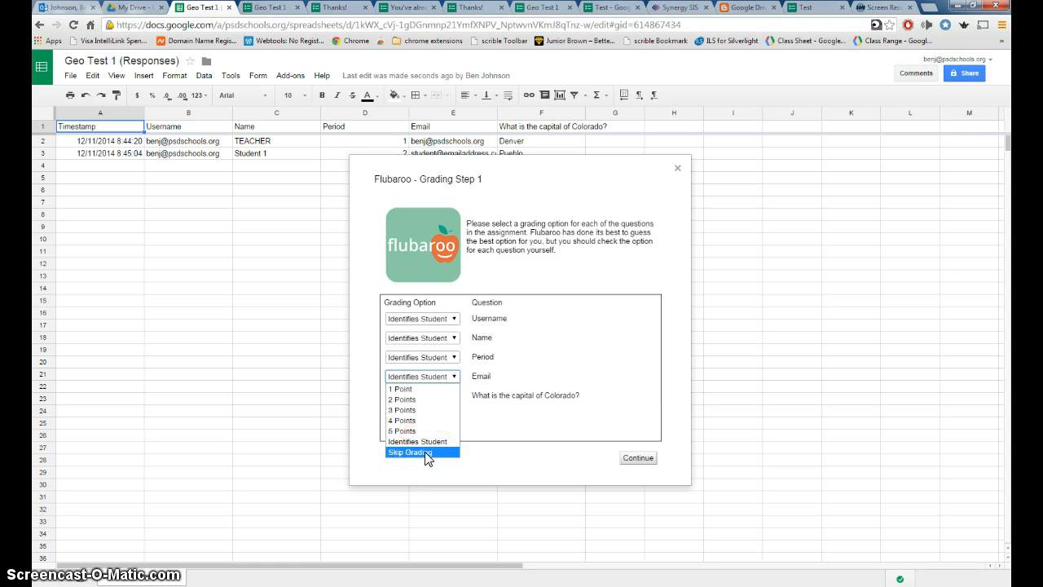
click(426, 441)
click(451, 396)
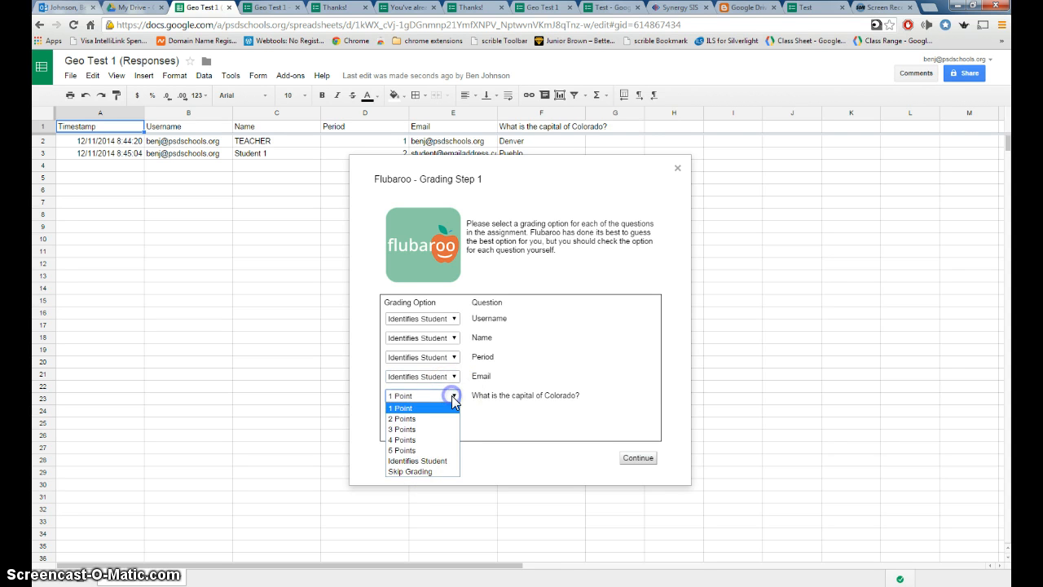
click(430, 447)
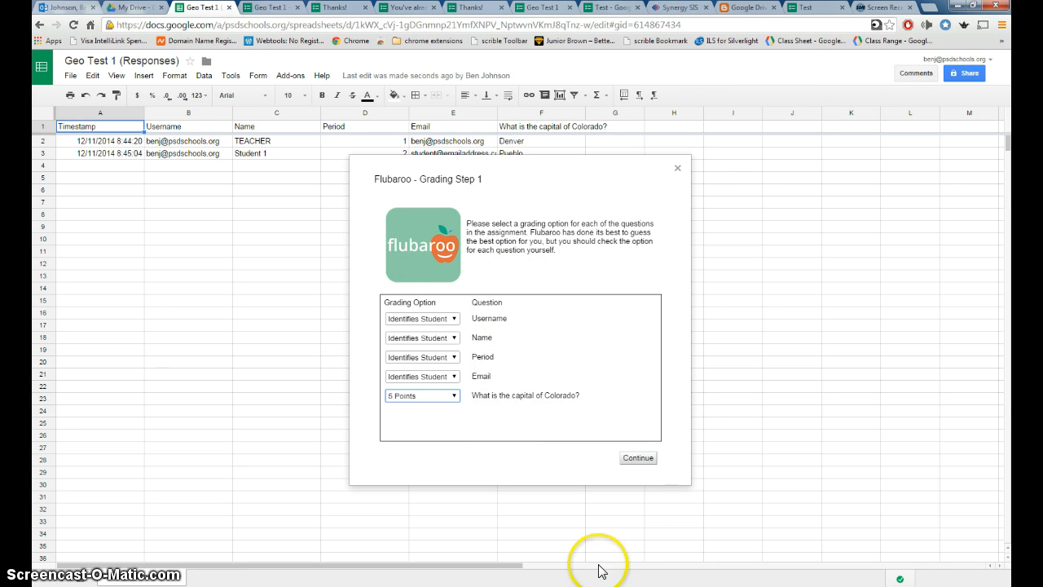
click(626, 459)
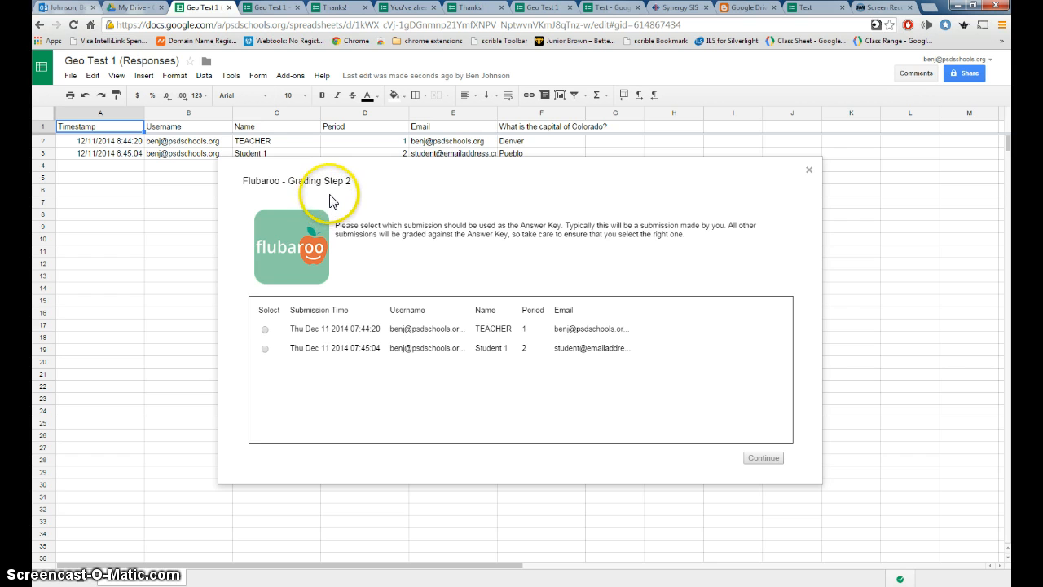
Use the TEACHER submission as the answer key, grade the assignment and view the grades
click(263, 327)
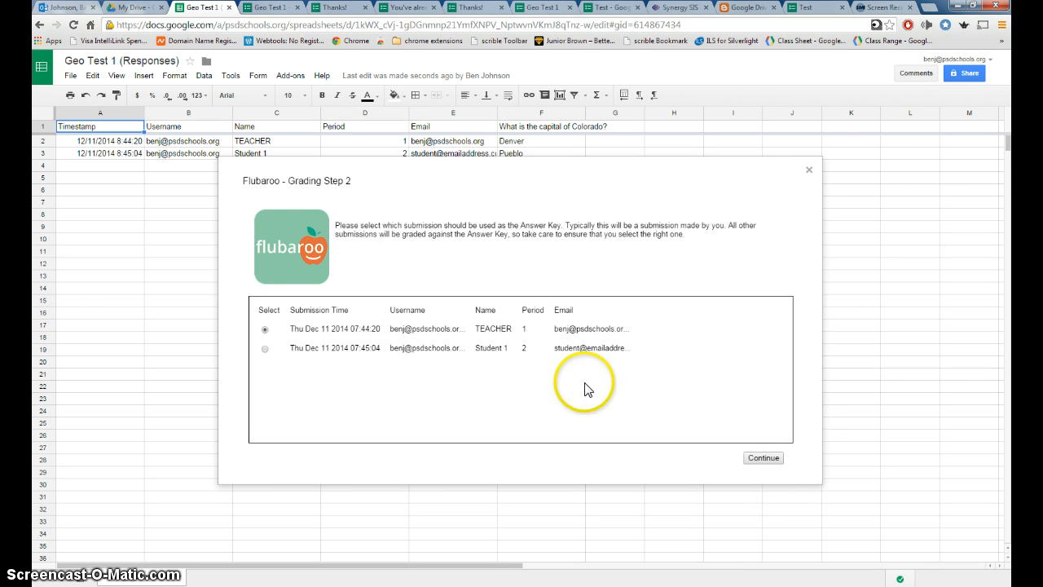
click(769, 458)
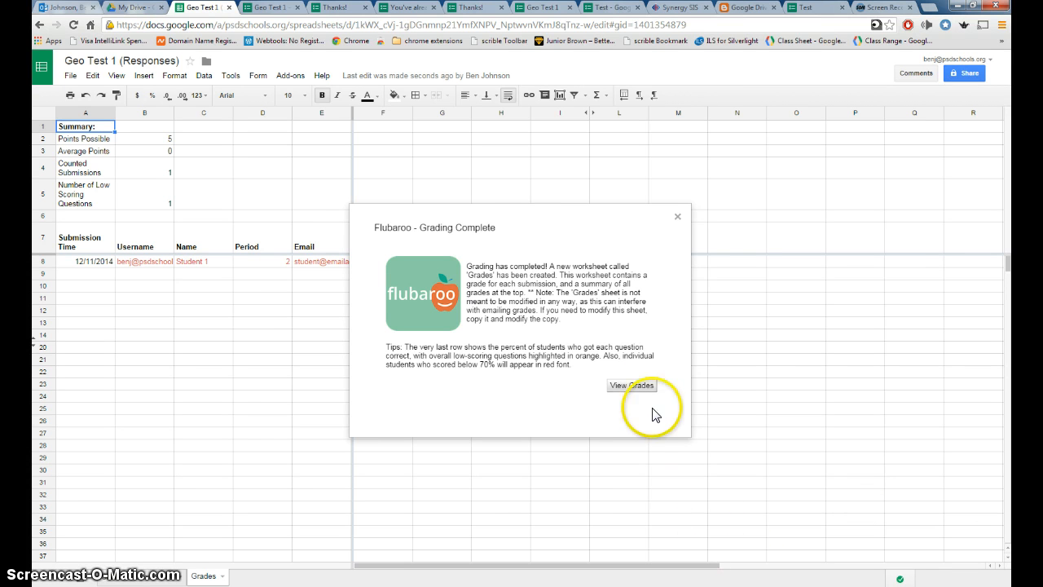
click(633, 388)
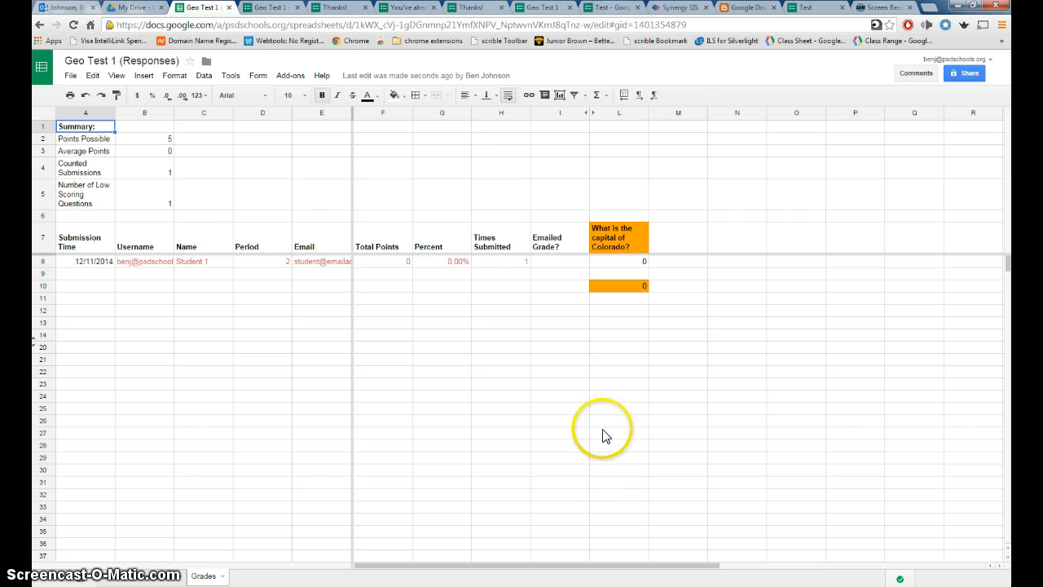
View Flubaroo's grading report for the test, and close it
click(291, 77)
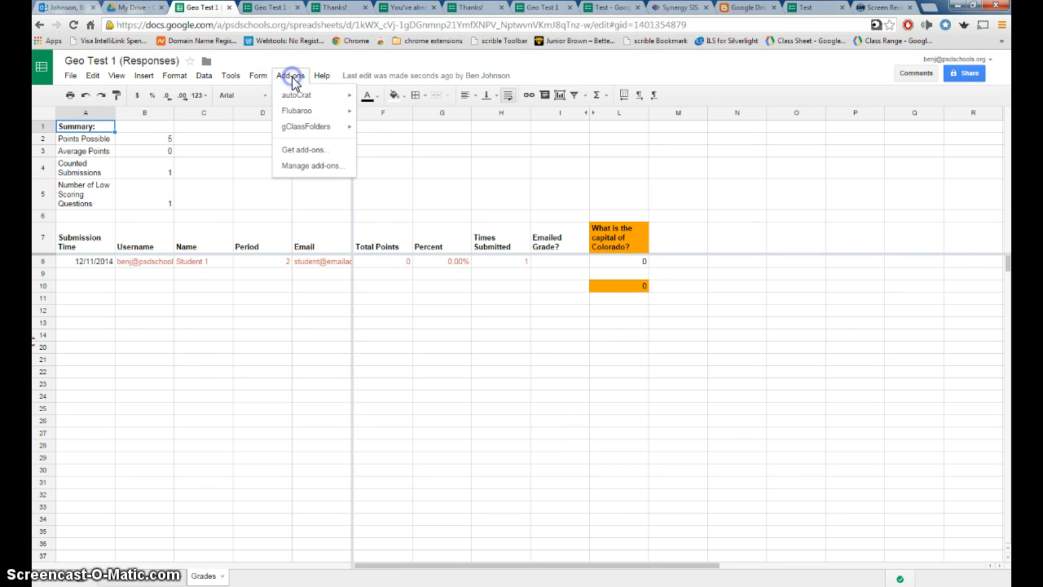
mouse_move(307, 111)
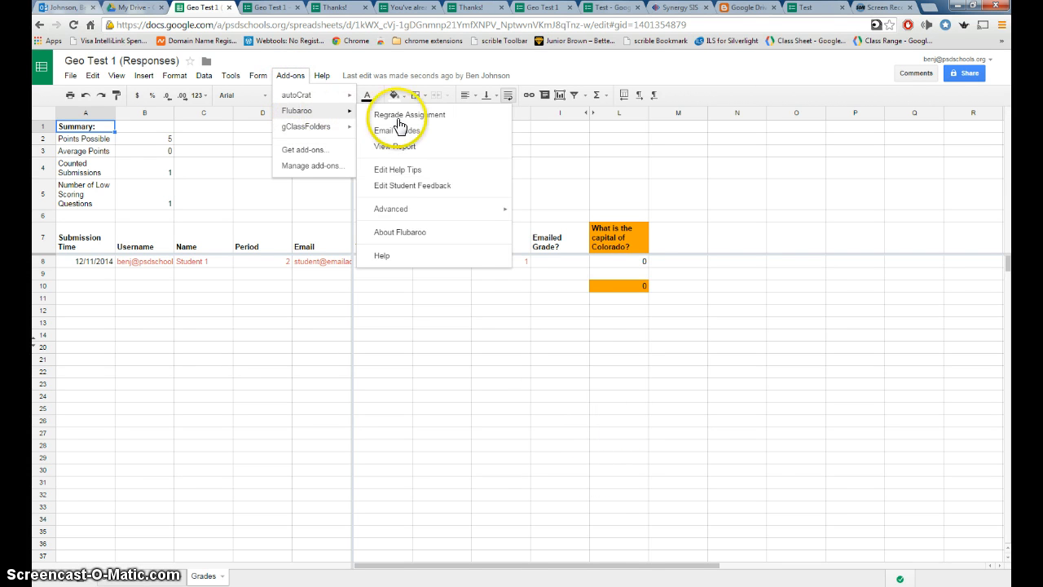
click(404, 150)
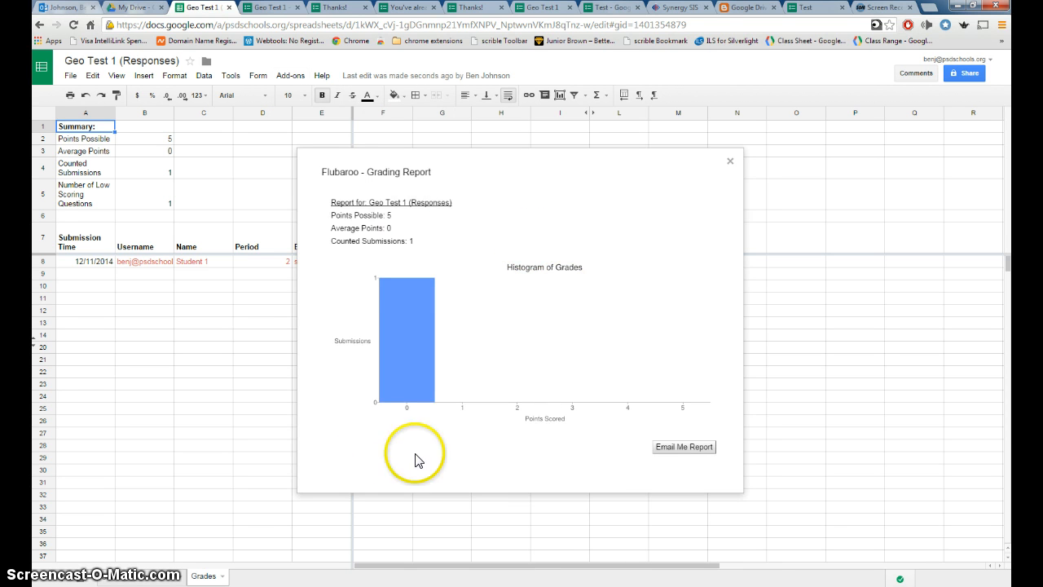
click(562, 444)
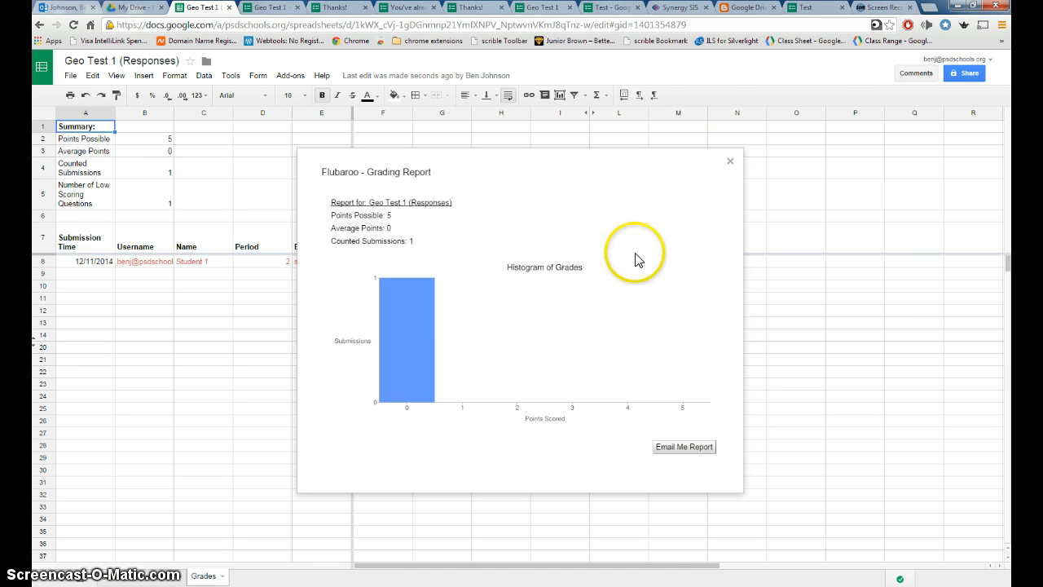
click(729, 162)
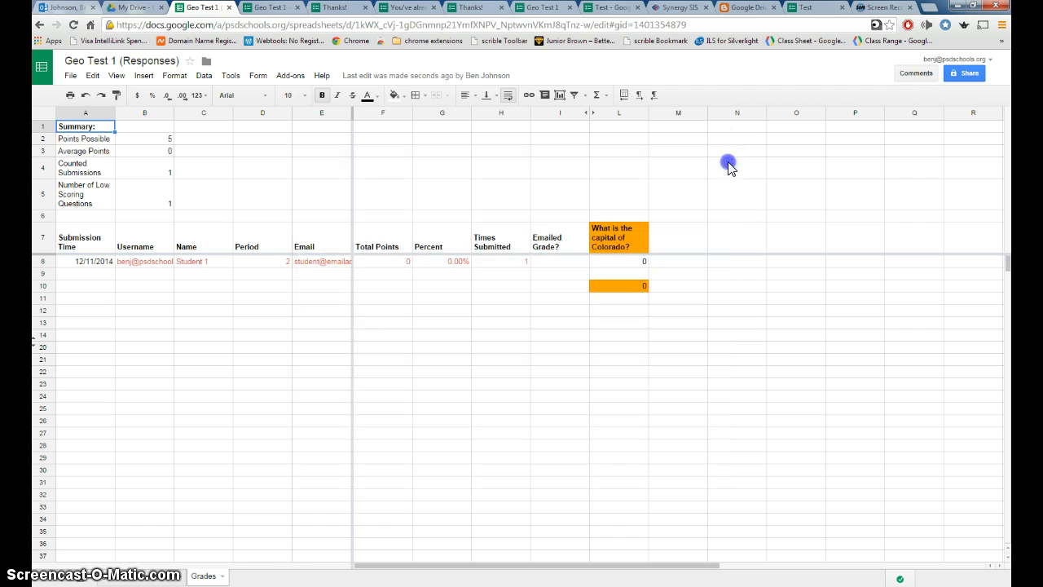
Try the Email Grades options with Username as the email address question and the answer key setting, and close them without sending
click(295, 78)
mouse_move(306, 117)
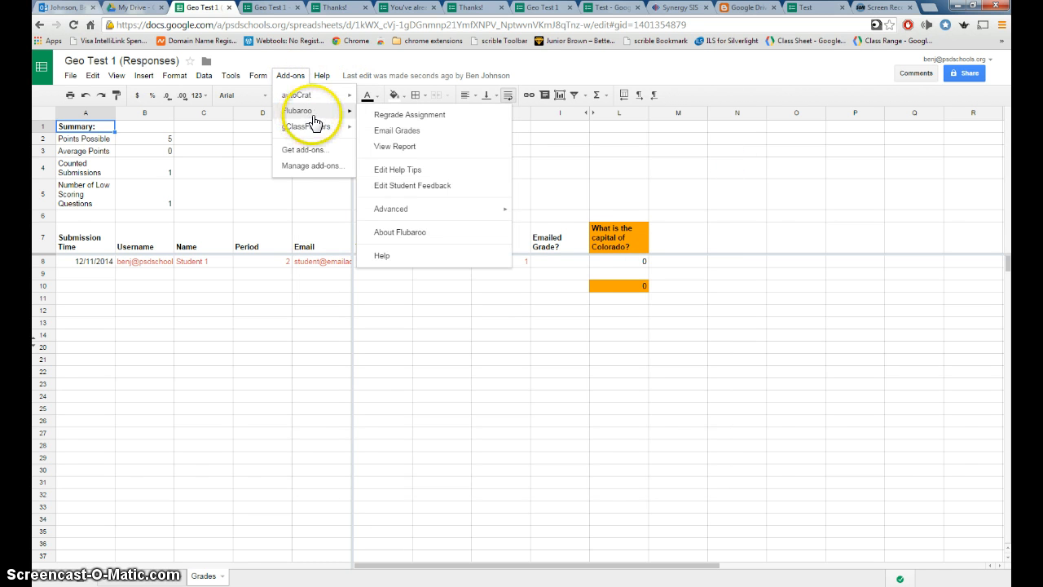
click(421, 140)
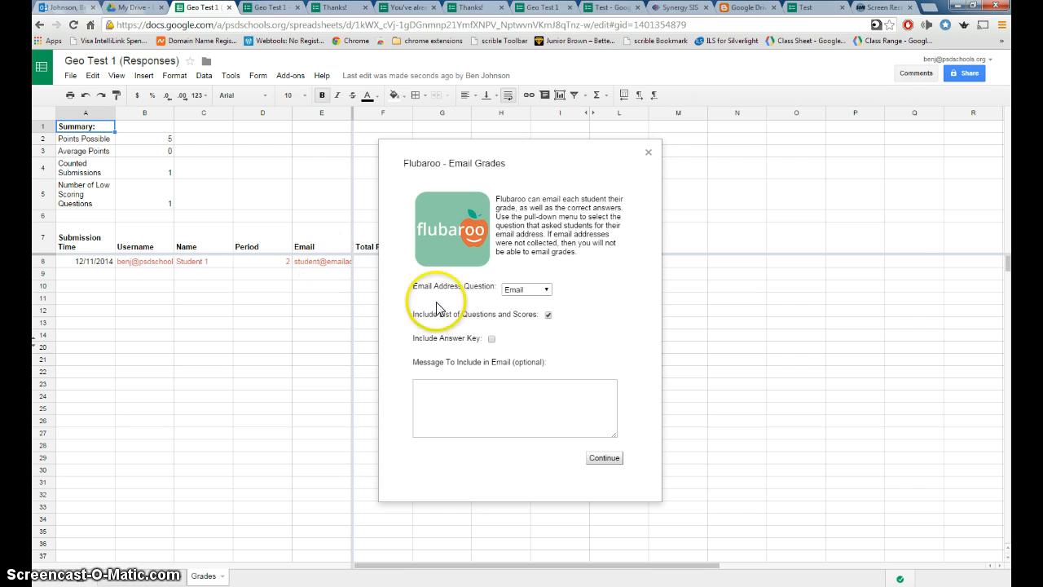
click(546, 290)
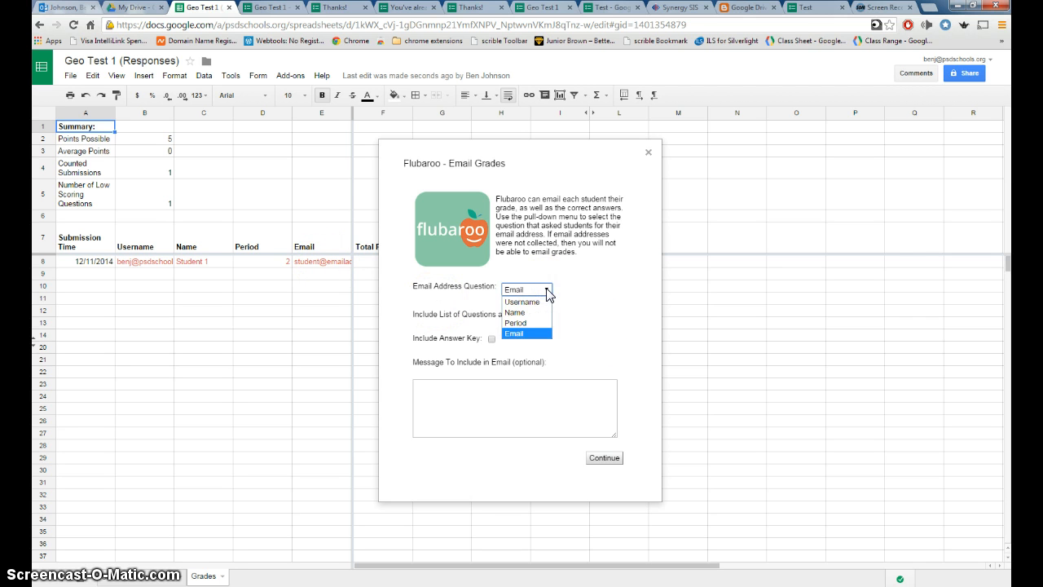
click(547, 301)
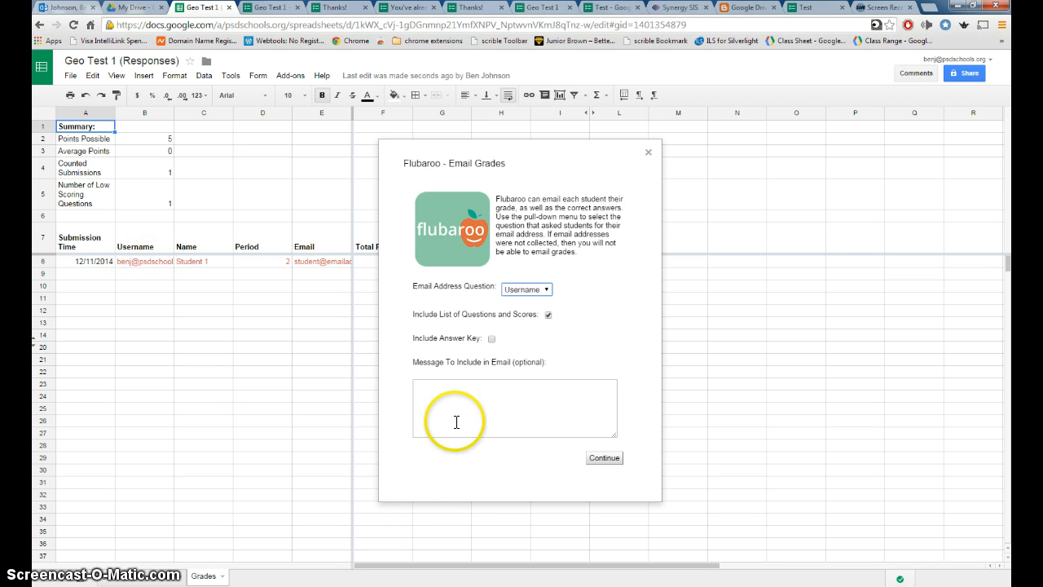
click(492, 339)
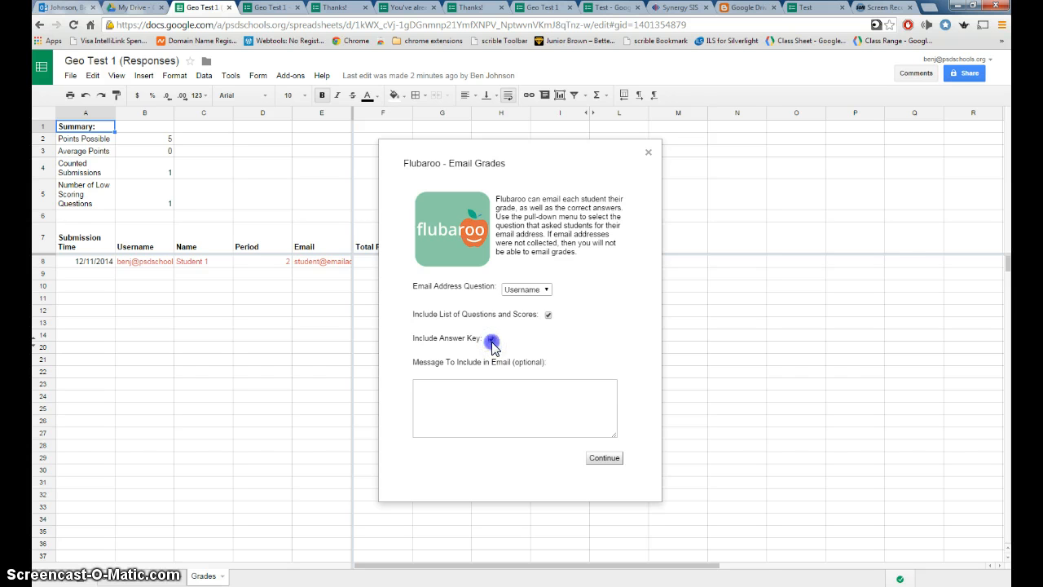
click(434, 400)
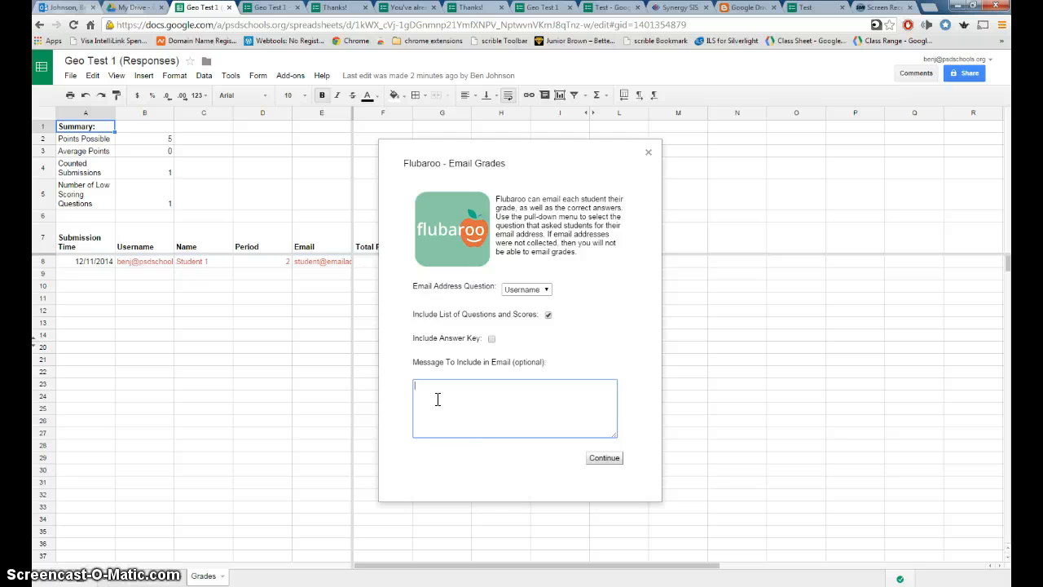
click(616, 461)
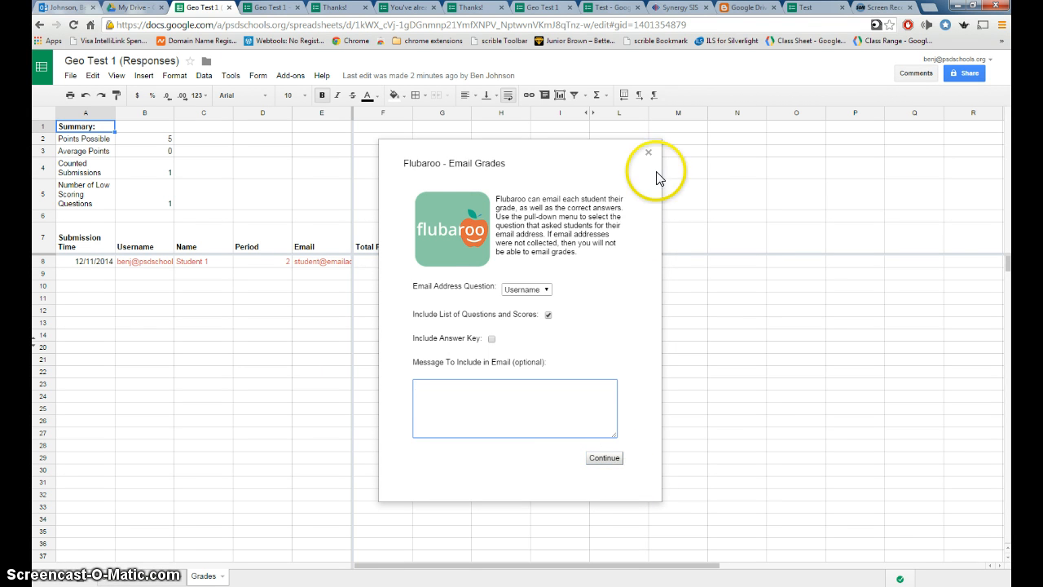
click(648, 151)
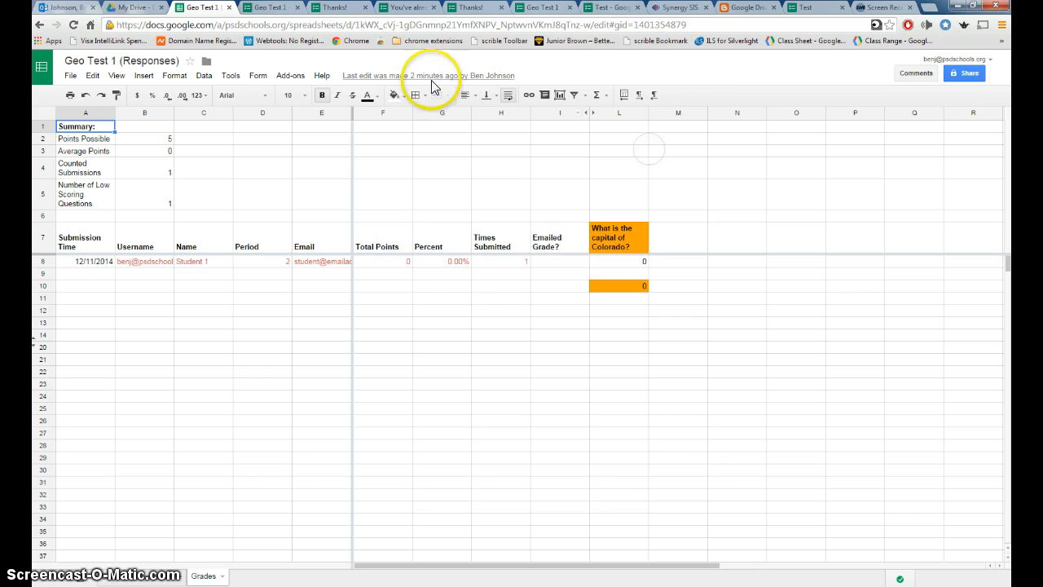
Check the Flubaroo regrade option, compare the form responses sheet with the Grades sheet, and return to the Geo Test 1 form editor
click(290, 75)
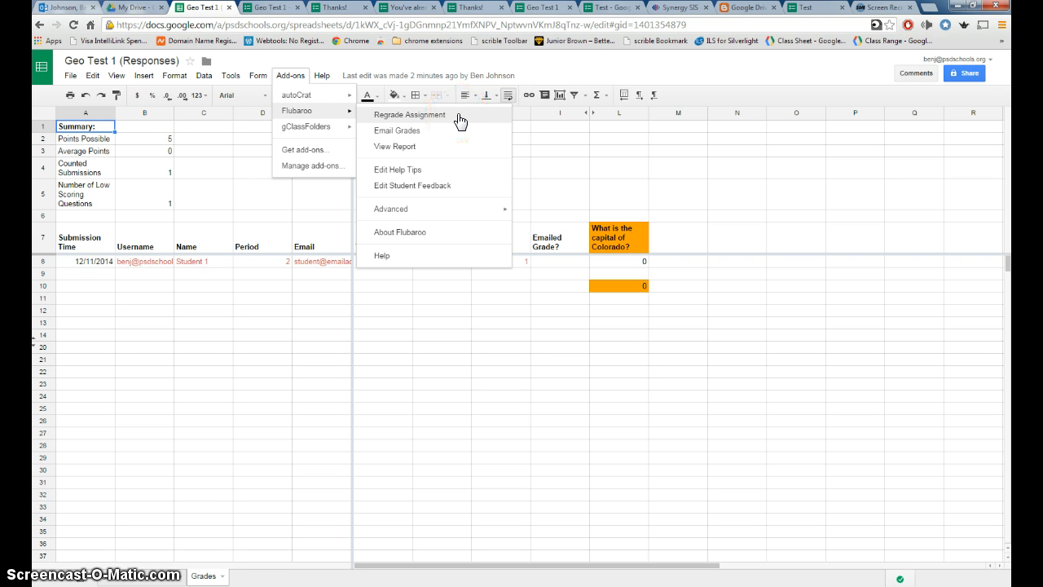
click(145, 574)
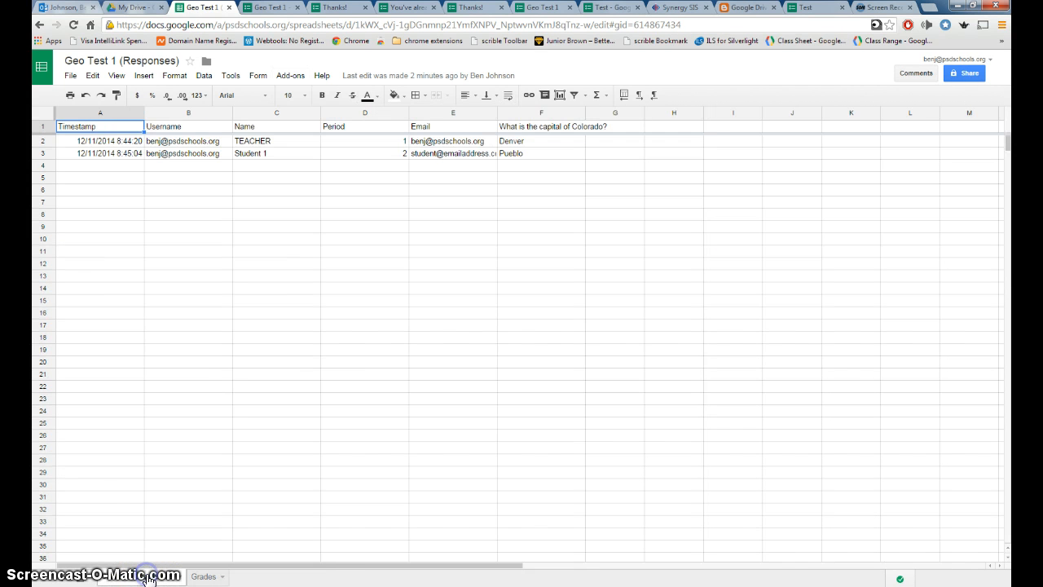
click(203, 576)
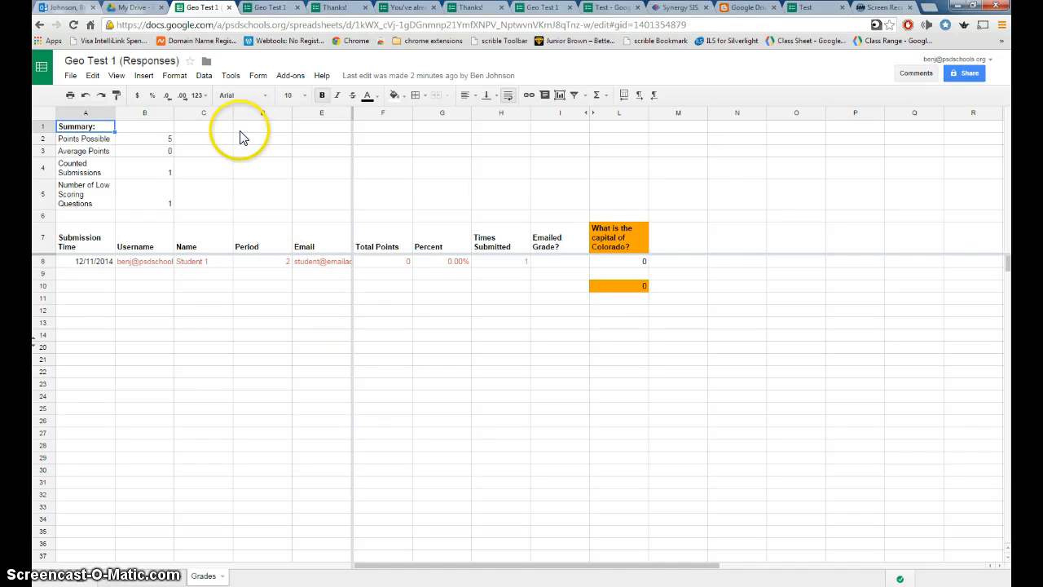
click(268, 8)
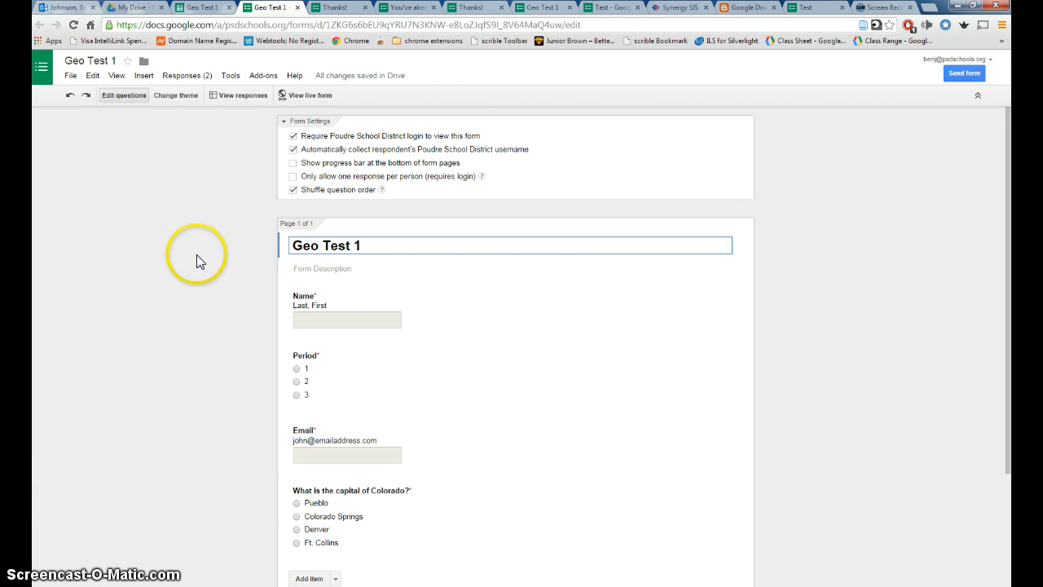